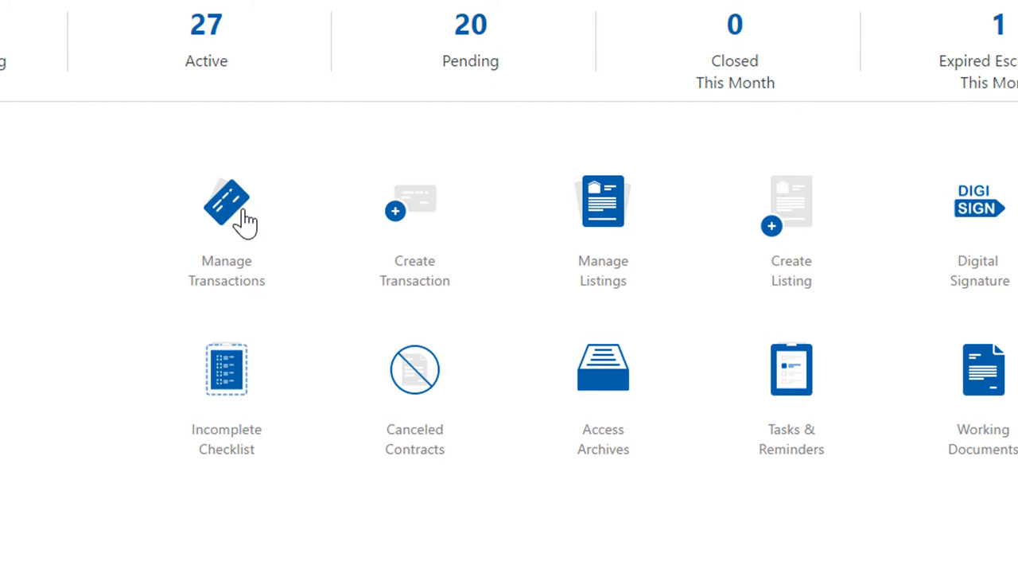
pyautogui.click(435, 229)
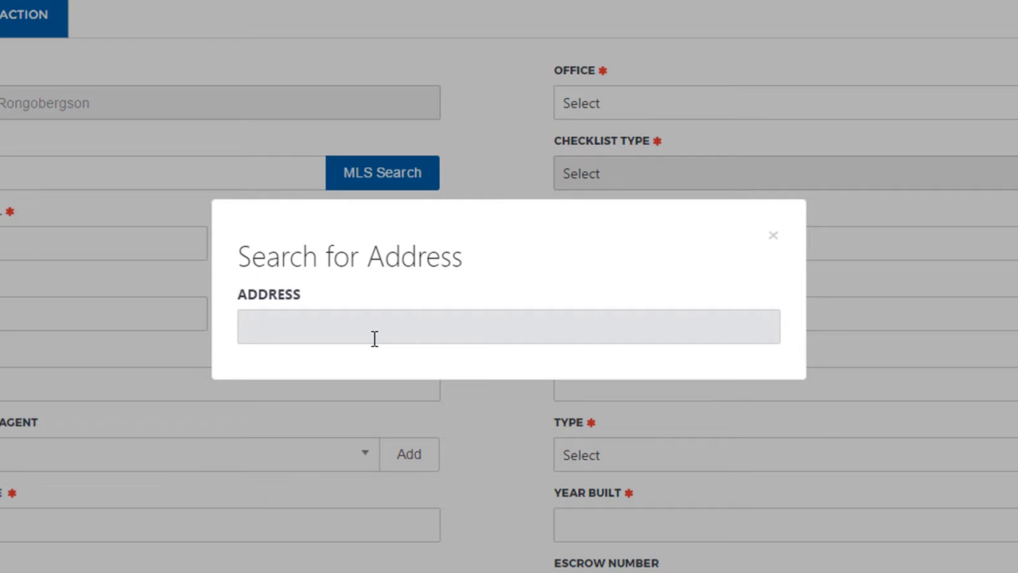
pyautogui.write('1985')
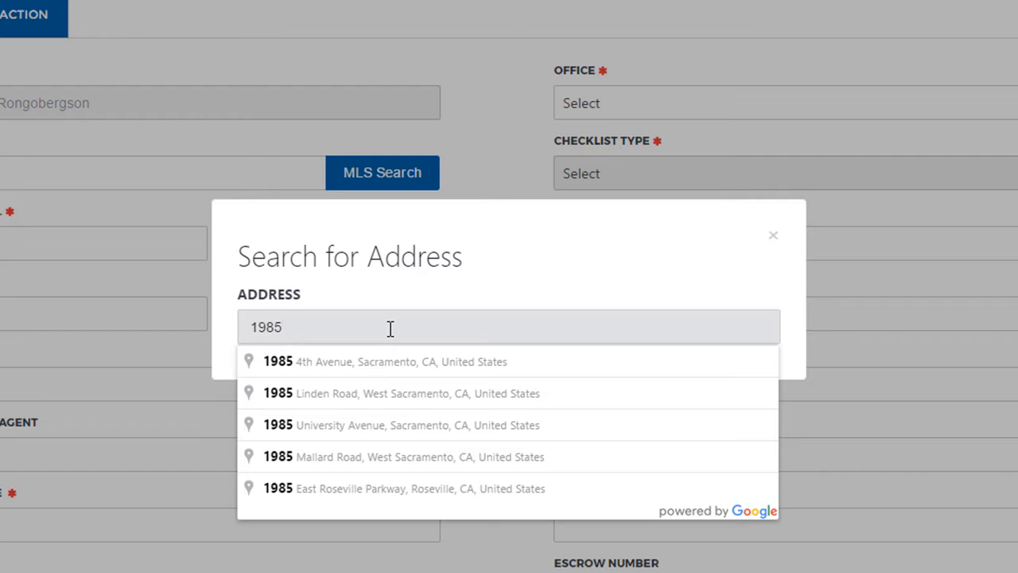
pyautogui.write('west')
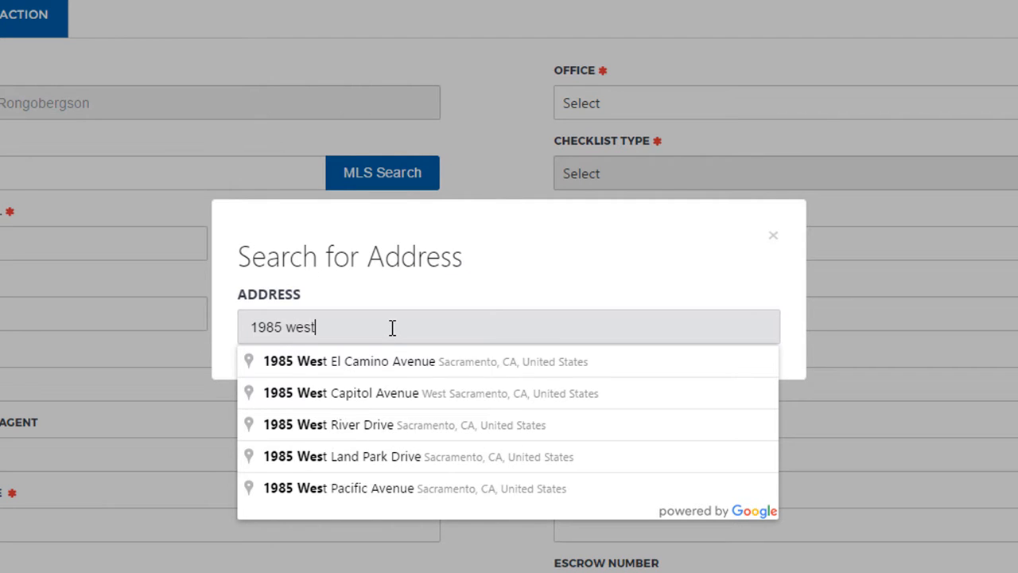
pyautogui.click(435, 371)
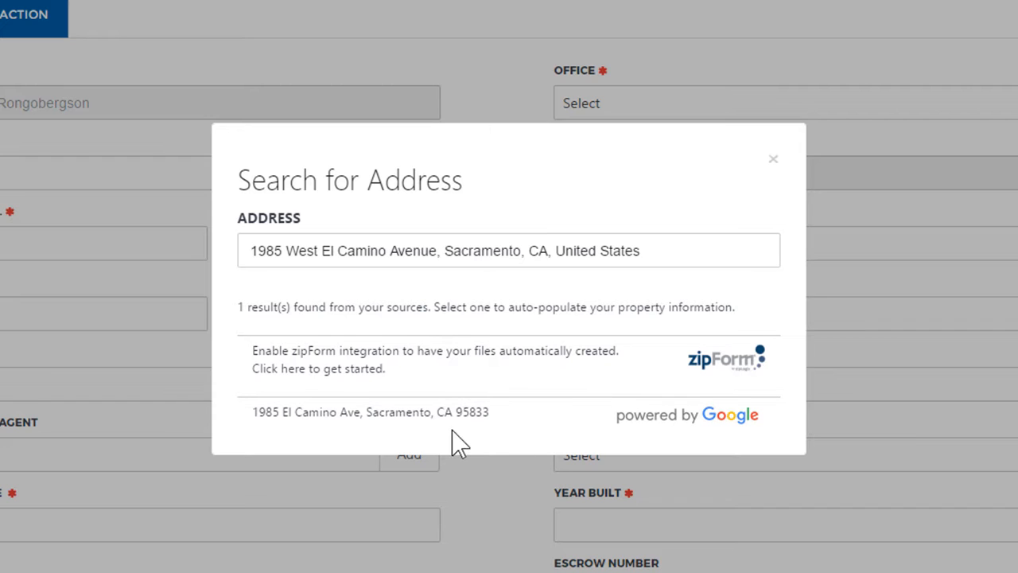
pyautogui.click(686, 434)
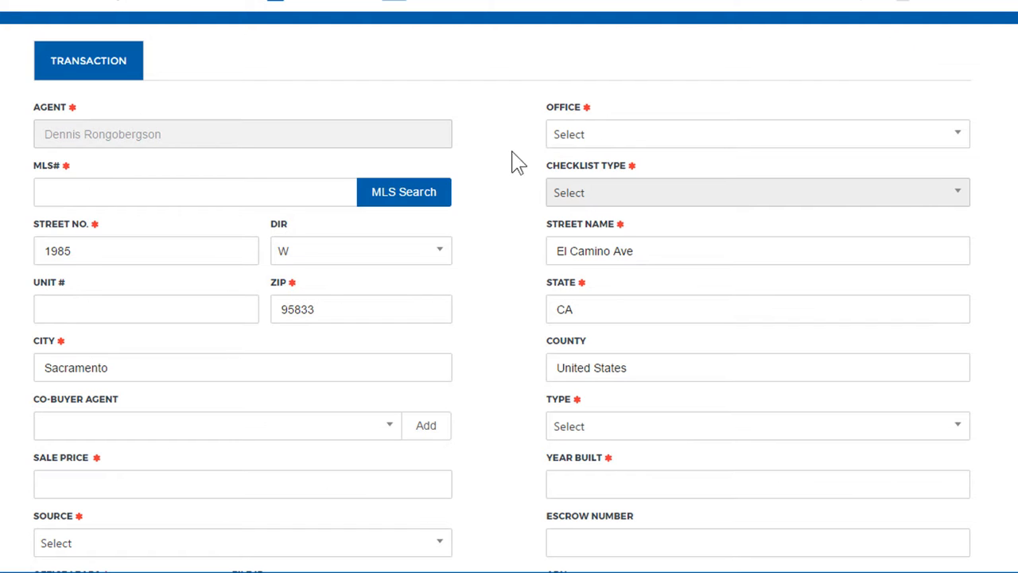
# - Set the office to Sacramento and the checklist type to Lot / Land Sale
pyautogui.click(717, 143)
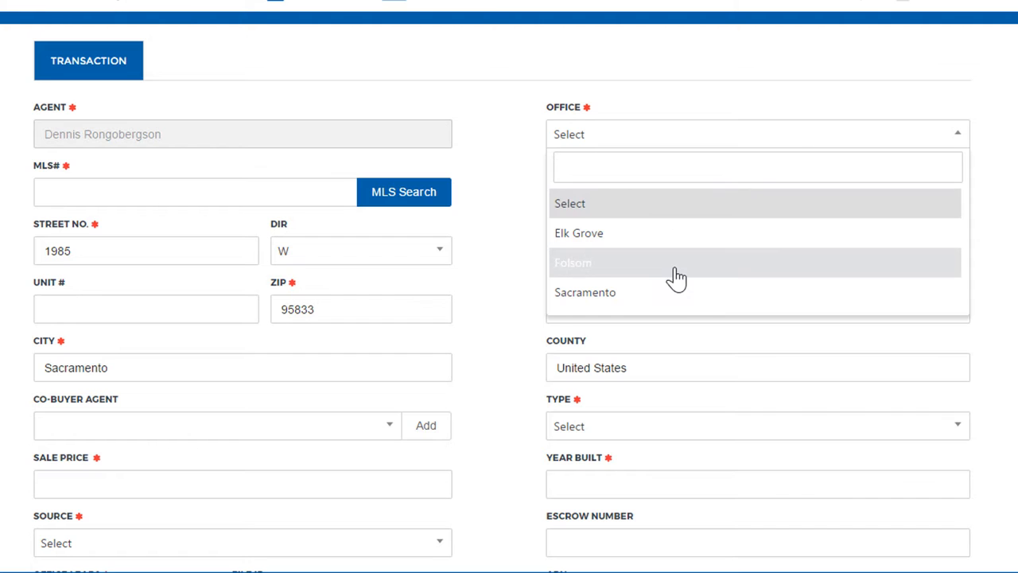
pyautogui.click(580, 302)
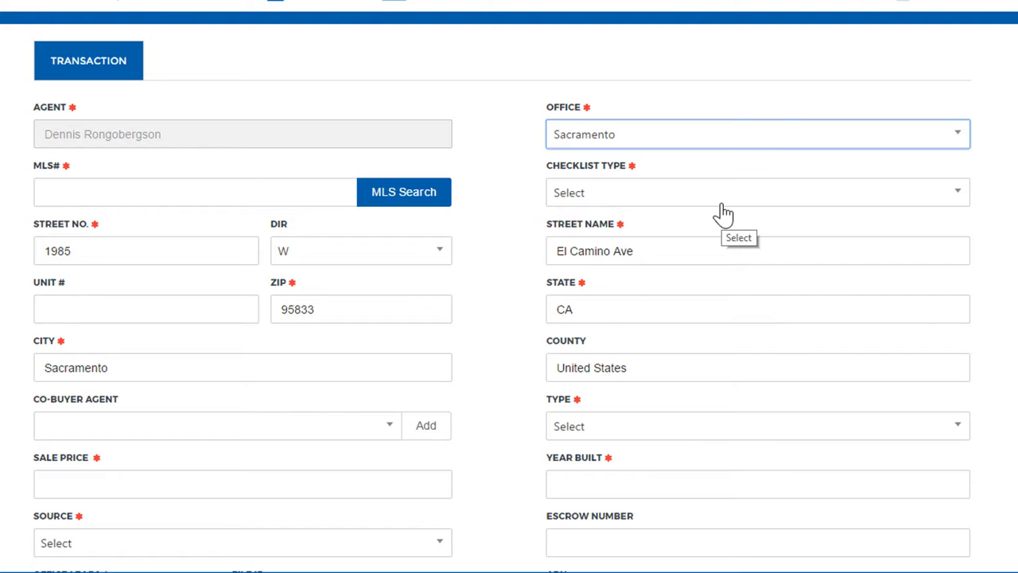
pyautogui.click(720, 205)
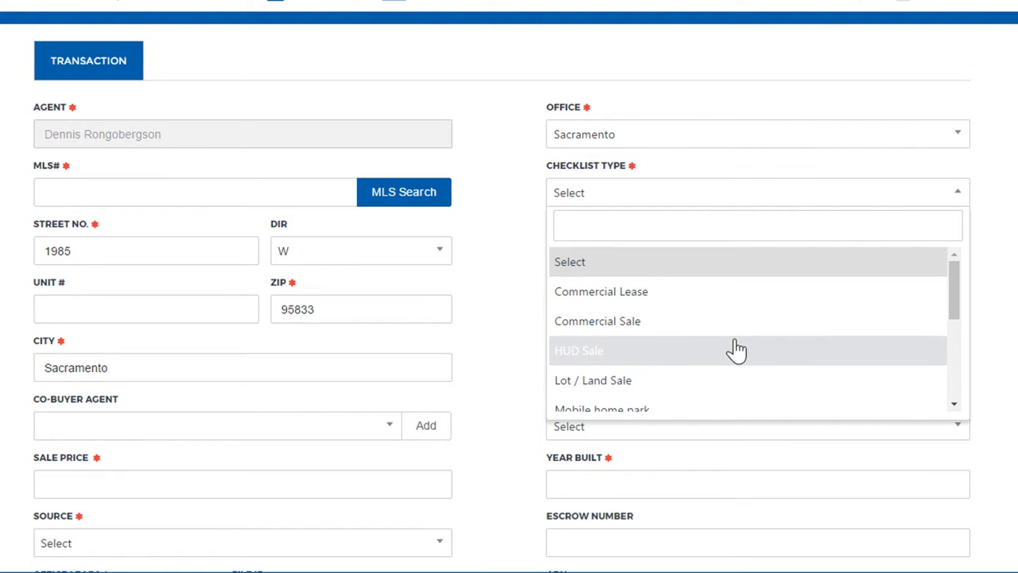
pyautogui.scroll(-1, 736, 350)
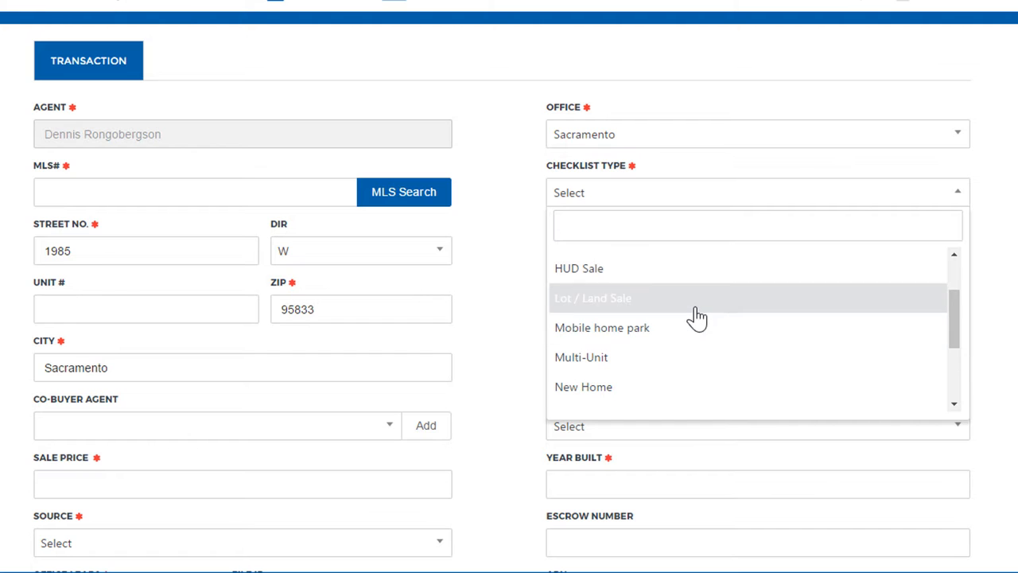
pyautogui.click(618, 309)
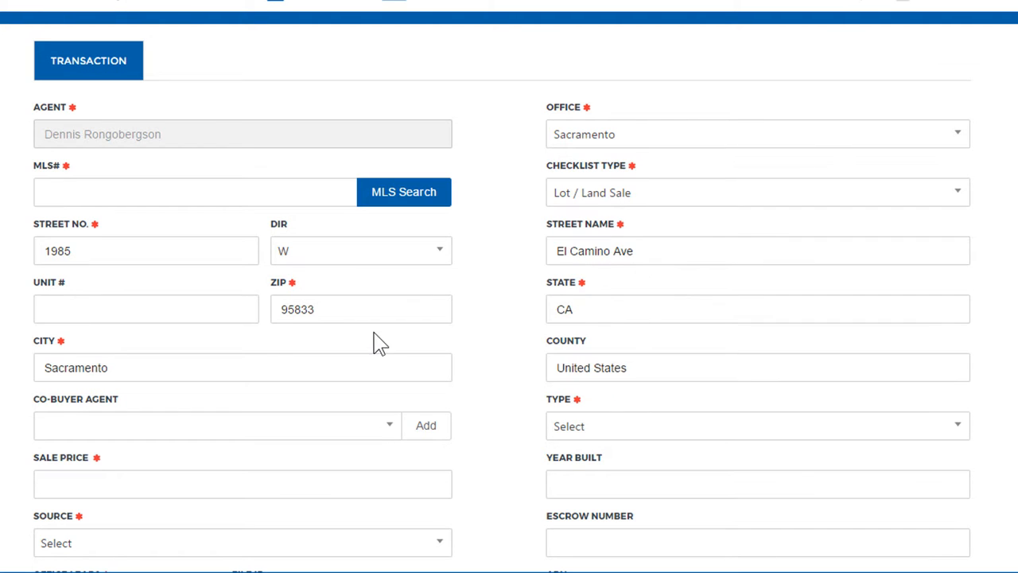
# - Enter NA as the MLS number and 500000 as the sale price
pyautogui.click(87, 187)
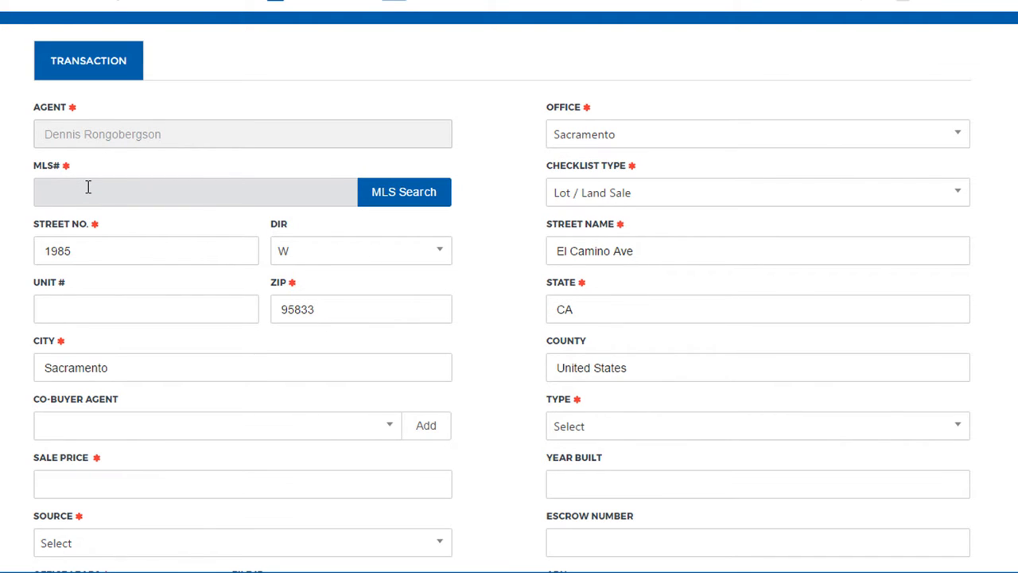
pyautogui.write('NA')
pyautogui.scroll(-1, 253, 302)
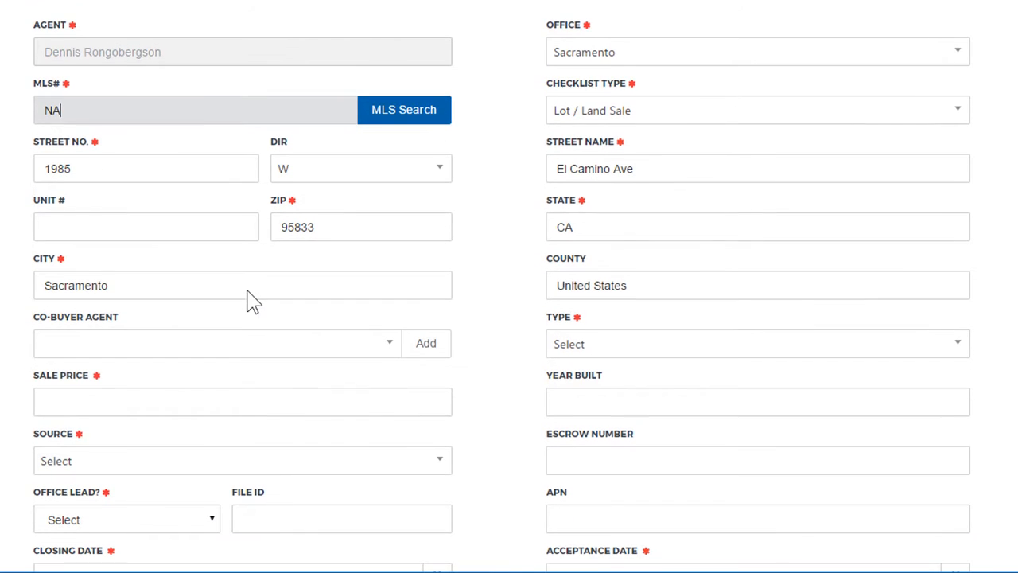
pyautogui.click(140, 397)
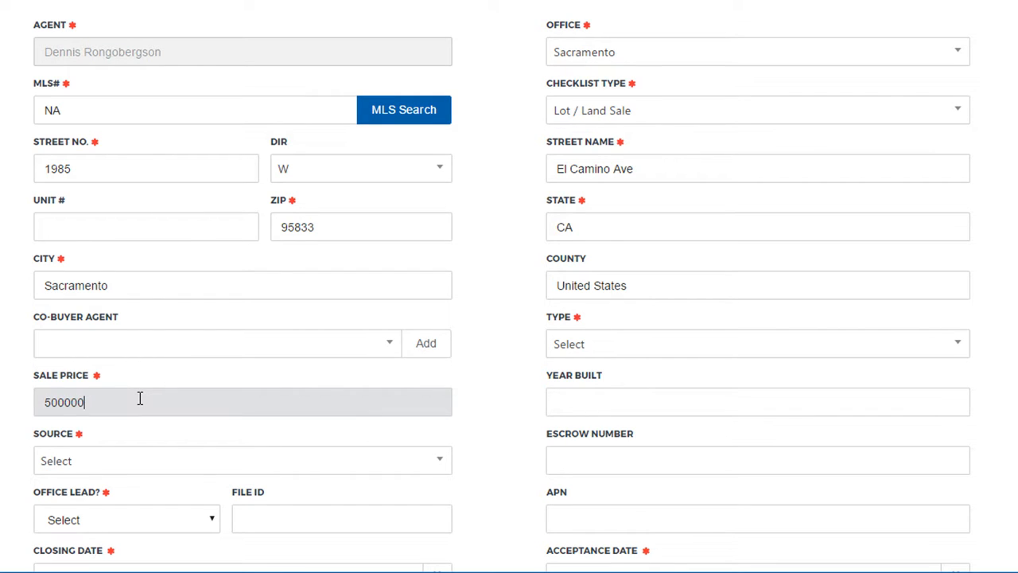
pyautogui.press('Tab')
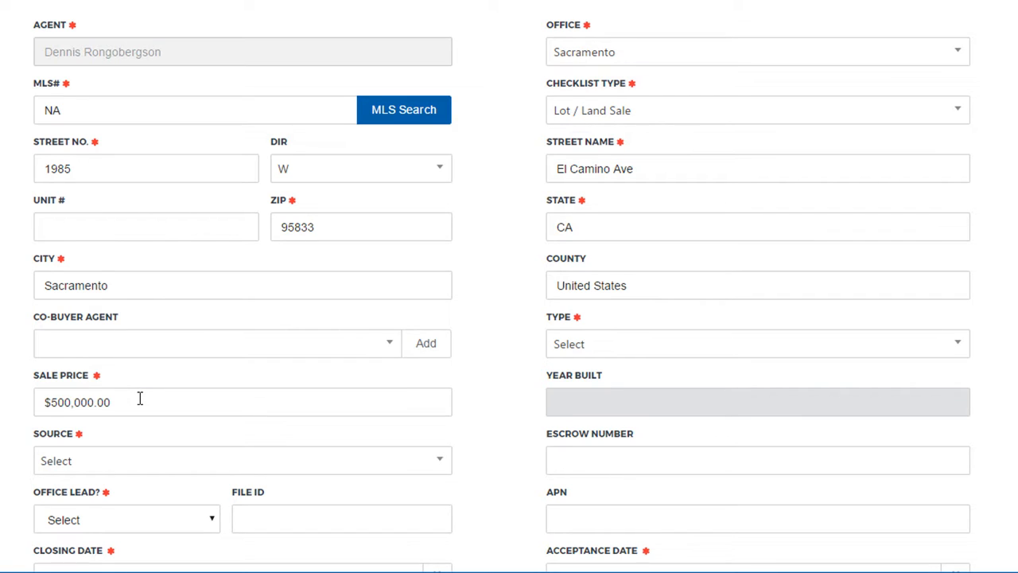
# - Set the year built to 2005 and the transaction type to Sale
pyautogui.click(635, 407)
pyautogui.write('2005')
pyautogui.press('Tab')
pyautogui.scroll(-1, 634, 407)
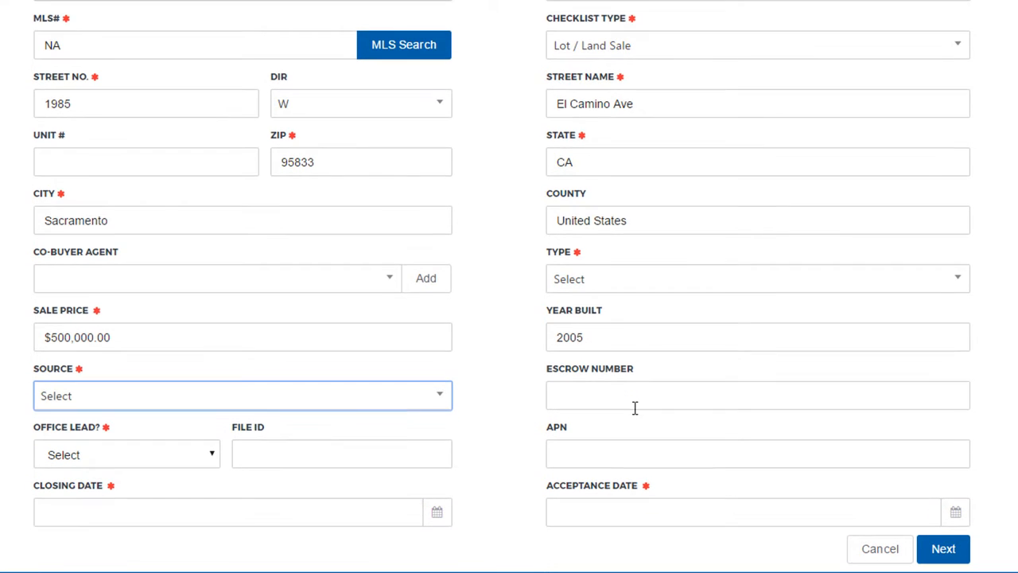
pyautogui.click(639, 284)
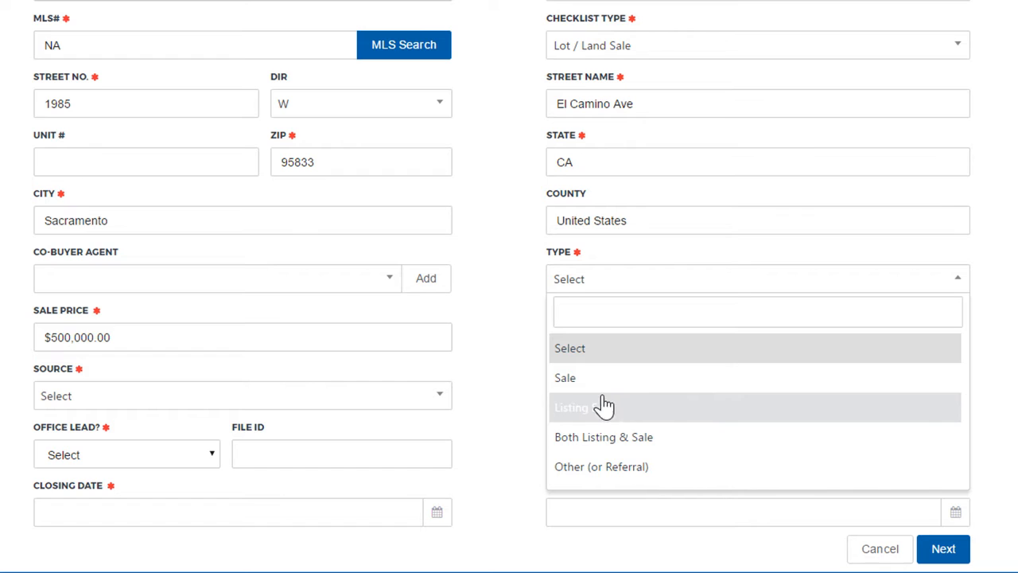
pyautogui.click(567, 385)
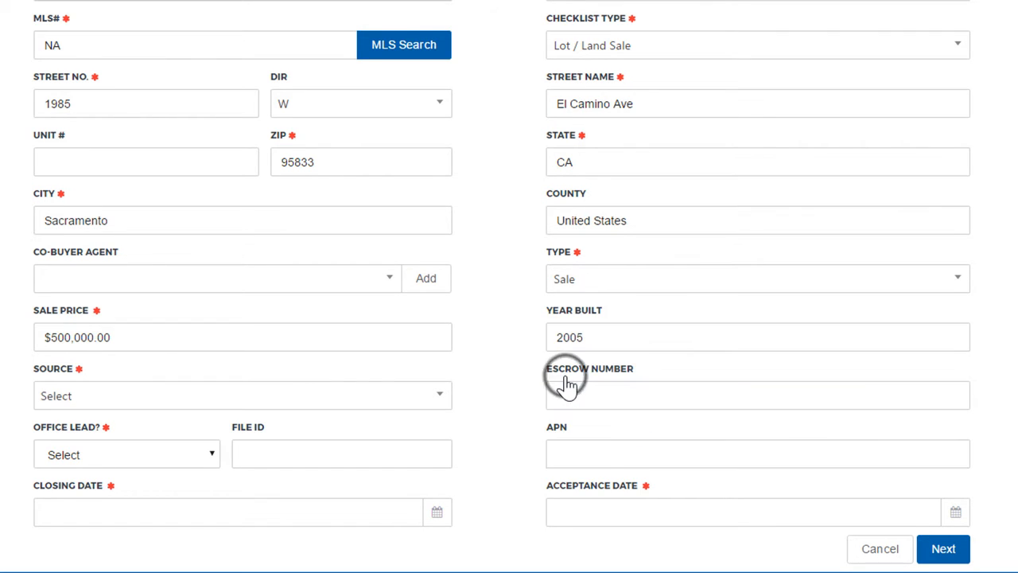
# - Set the source to Personal Referral and Office Lead to No
pyautogui.click(314, 407)
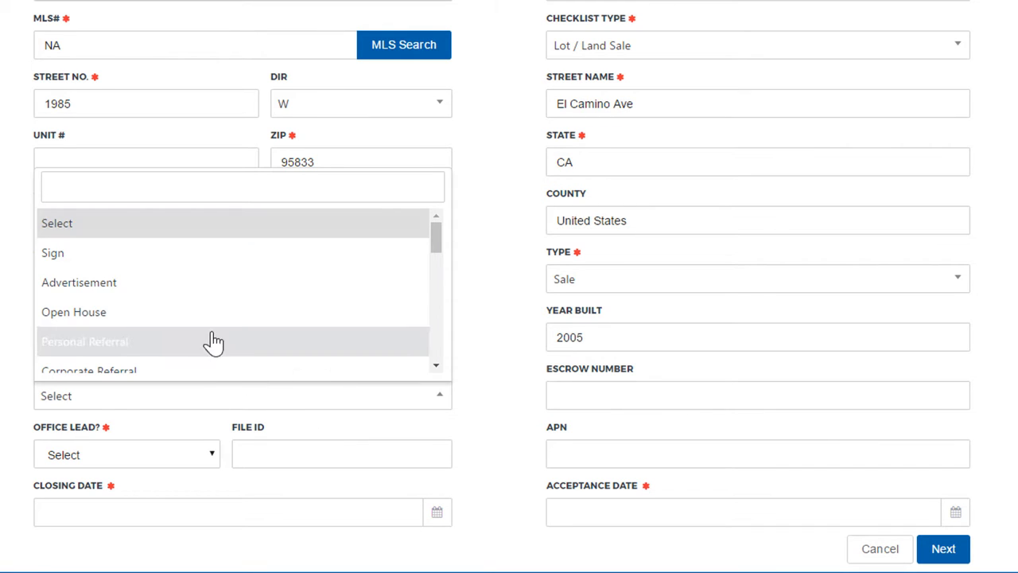
pyautogui.scroll(-3, 239, 302)
pyautogui.scroll(3, 230, 290)
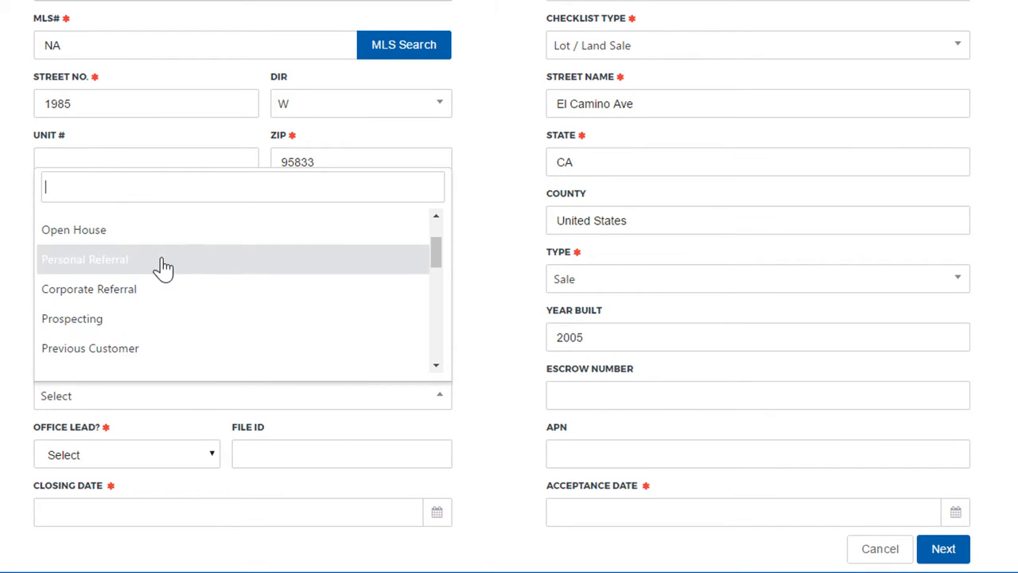
pyautogui.click(102, 267)
pyautogui.scroll(2, 453, 438)
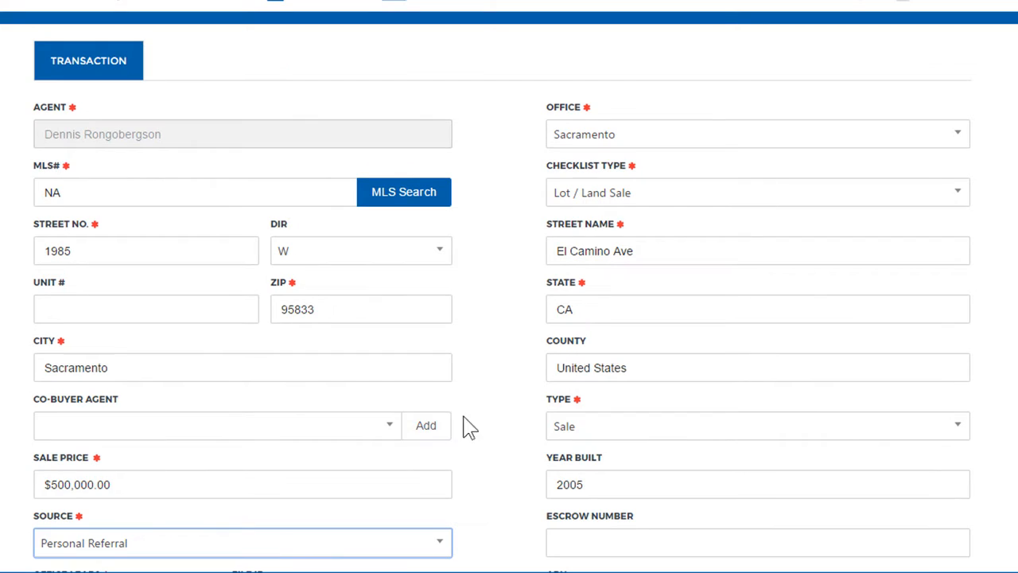
pyautogui.scroll(-1, 519, 377)
pyautogui.scroll(-1, 516, 379)
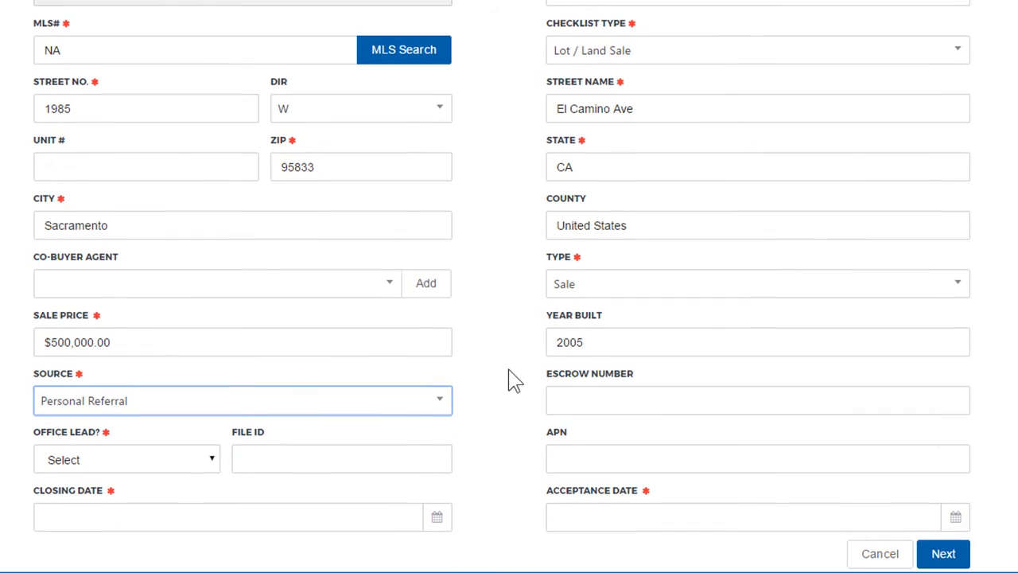
pyautogui.click(117, 458)
pyautogui.click(117, 491)
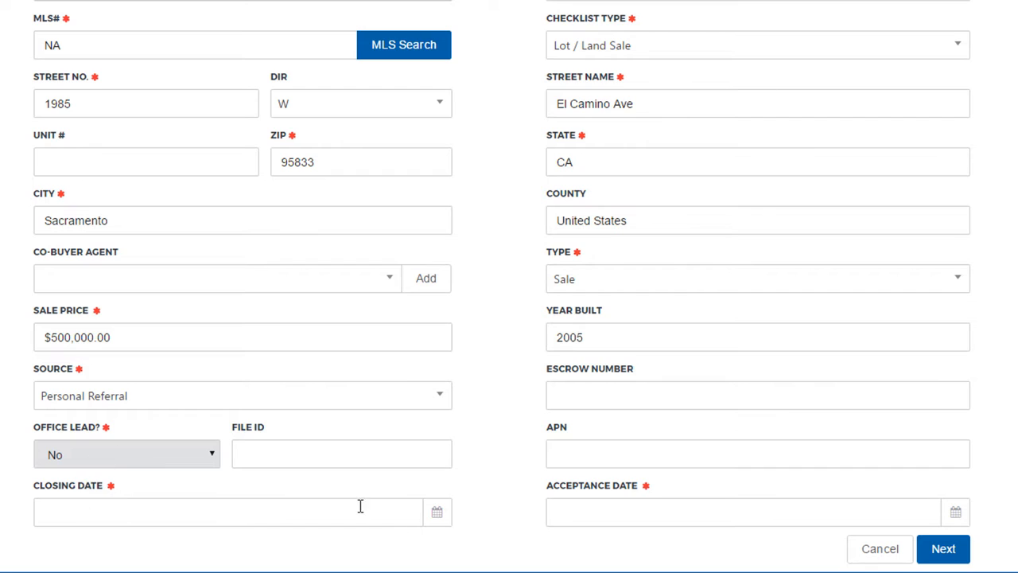
# - Set the closing date to 04/29/2017 and the acceptance date to 04/14/2017
pyautogui.click(188, 515)
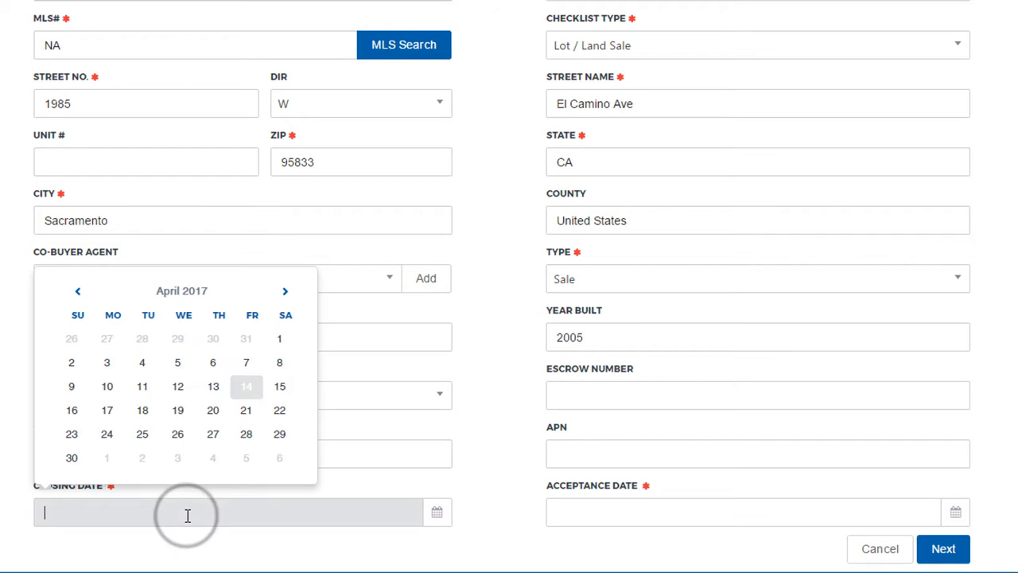
pyautogui.click(279, 433)
pyautogui.click(732, 515)
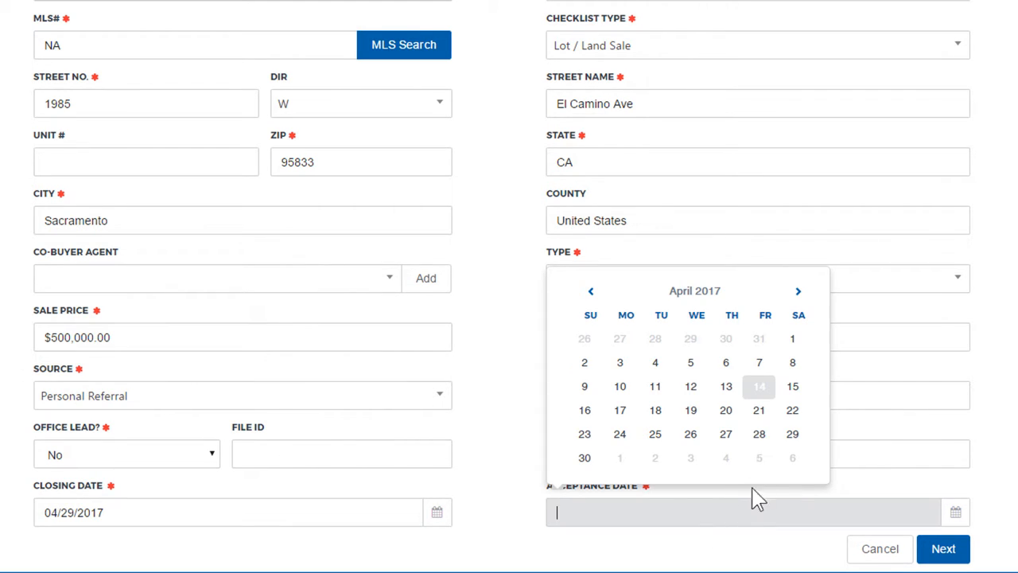
pyautogui.click(759, 386)
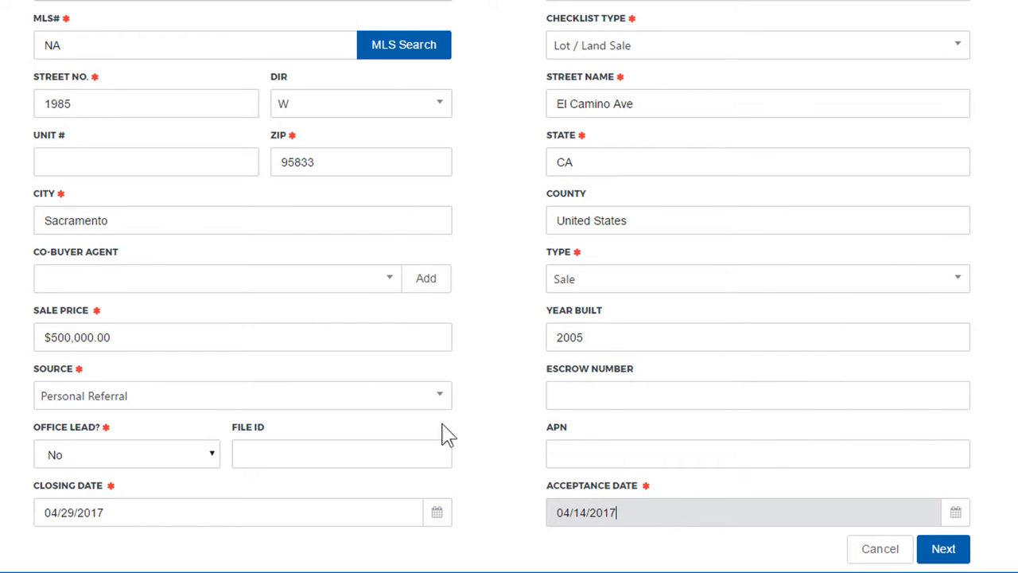
# - Continue from the transaction details to the contacts page
pyautogui.scroll(1, 389, 388)
pyautogui.scroll(1, 395, 388)
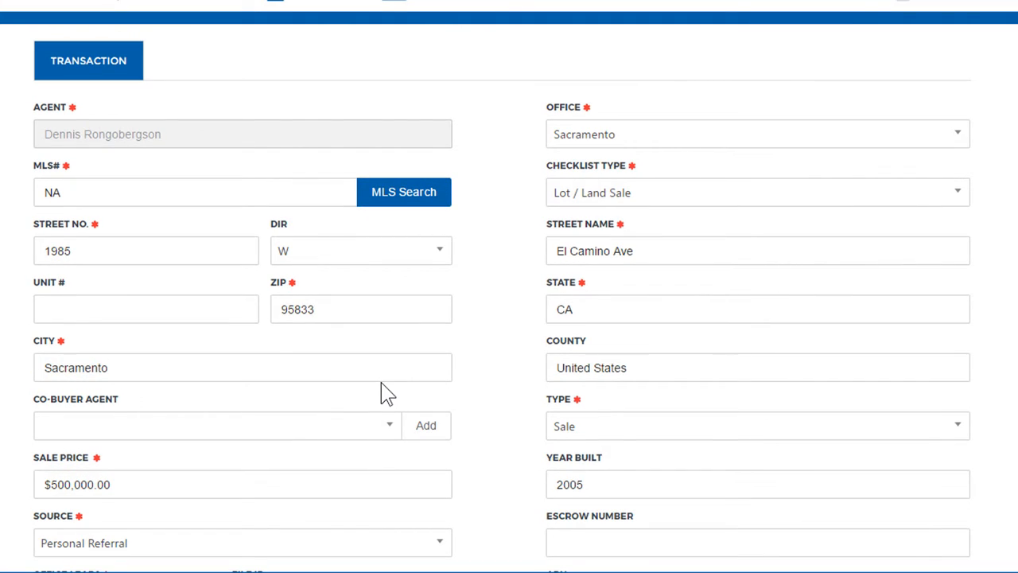
pyautogui.scroll(-2, 388, 393)
pyautogui.click(954, 548)
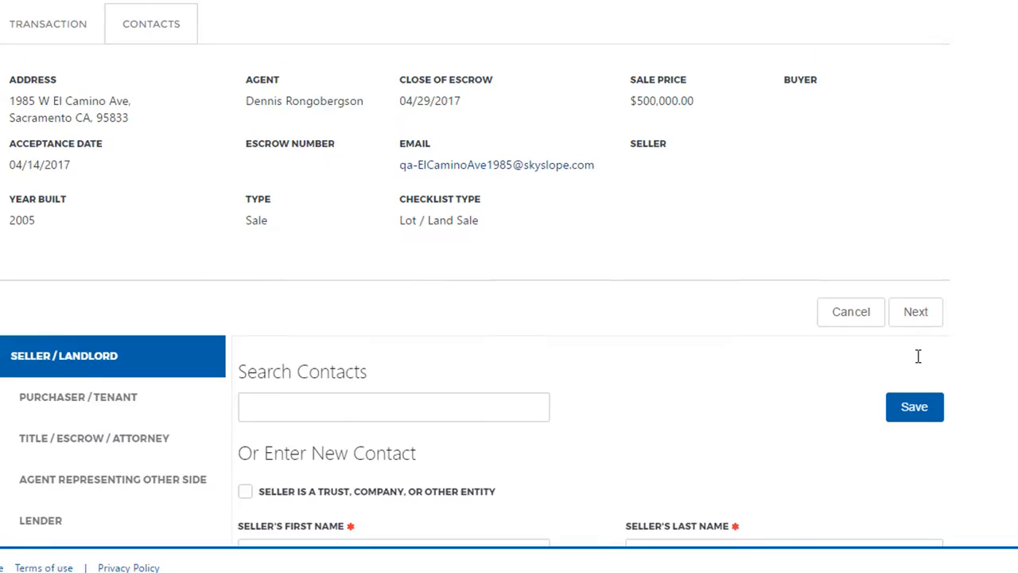
# - Search the saved contacts for the seller and select the matching contact
pyautogui.scroll(-3, 862, 331)
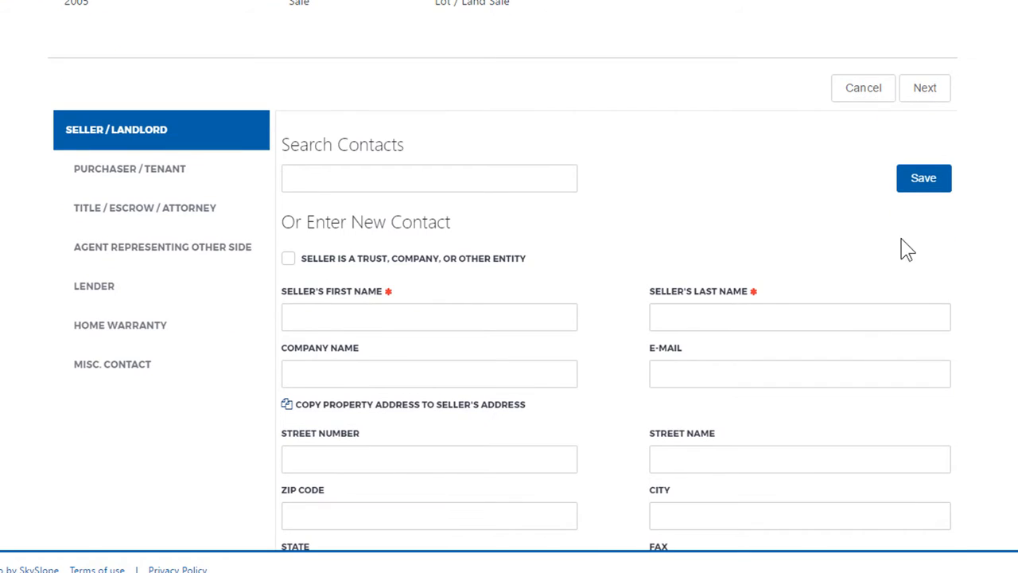
pyautogui.click(421, 182)
pyautogui.write('ton')
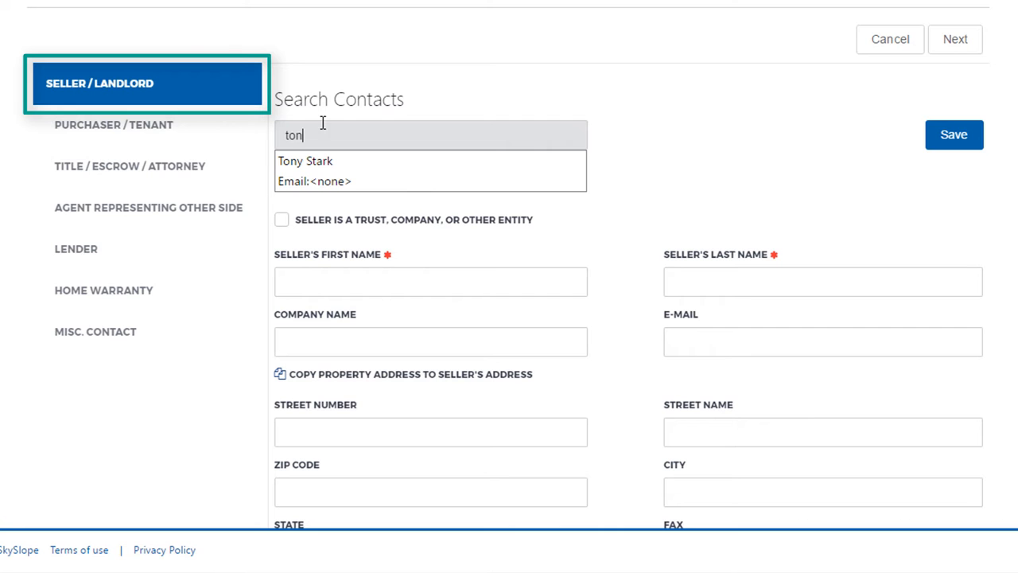
pyautogui.click(329, 177)
# - Save the seller contact and advance to the Purchaser / Tenant section
pyautogui.scroll(-3, 493, 215)
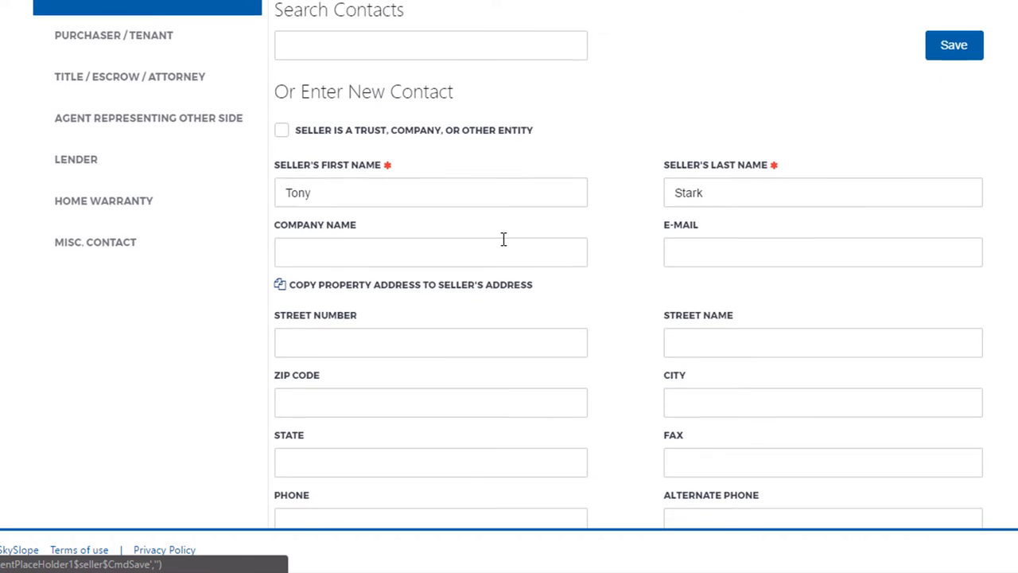
pyautogui.scroll(1, 557, 300)
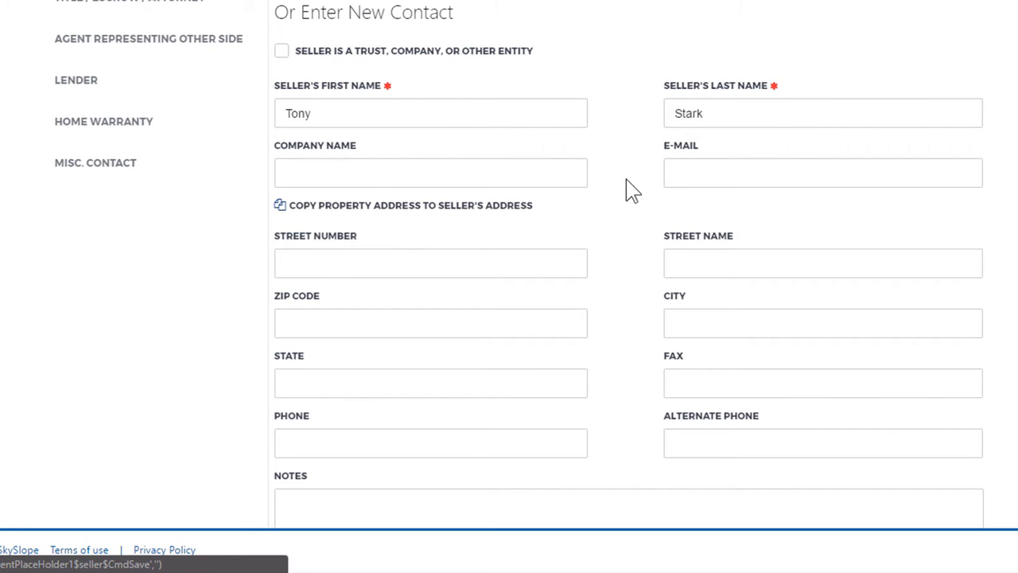
pyautogui.scroll(1, 425, 48)
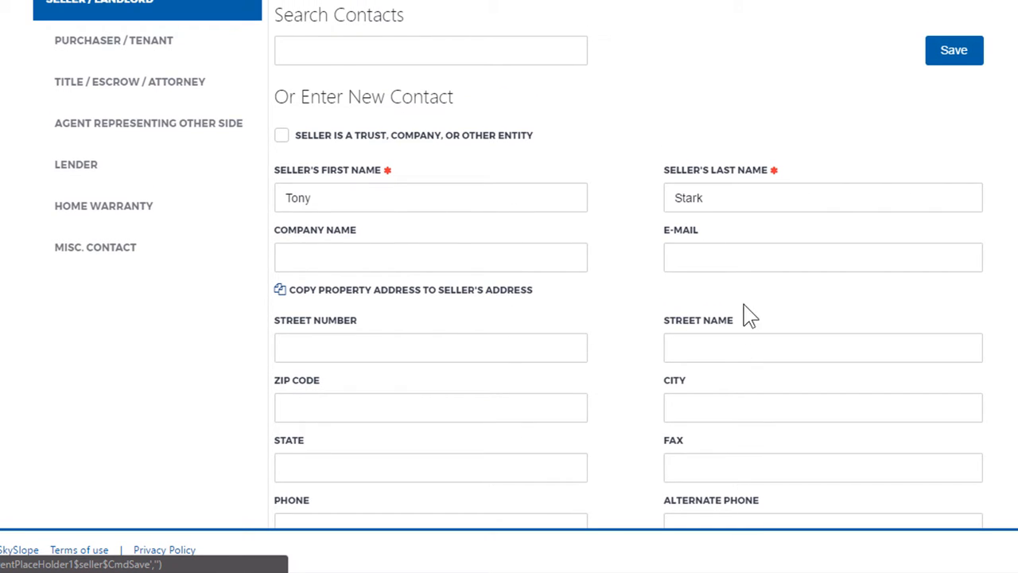
pyautogui.click(953, 67)
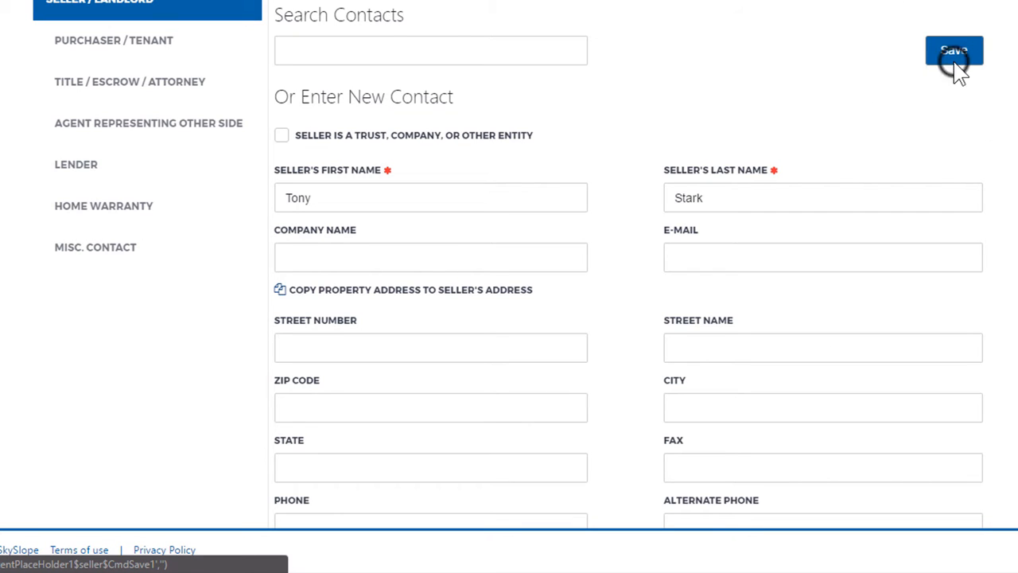
pyautogui.scroll(2, 823, 123)
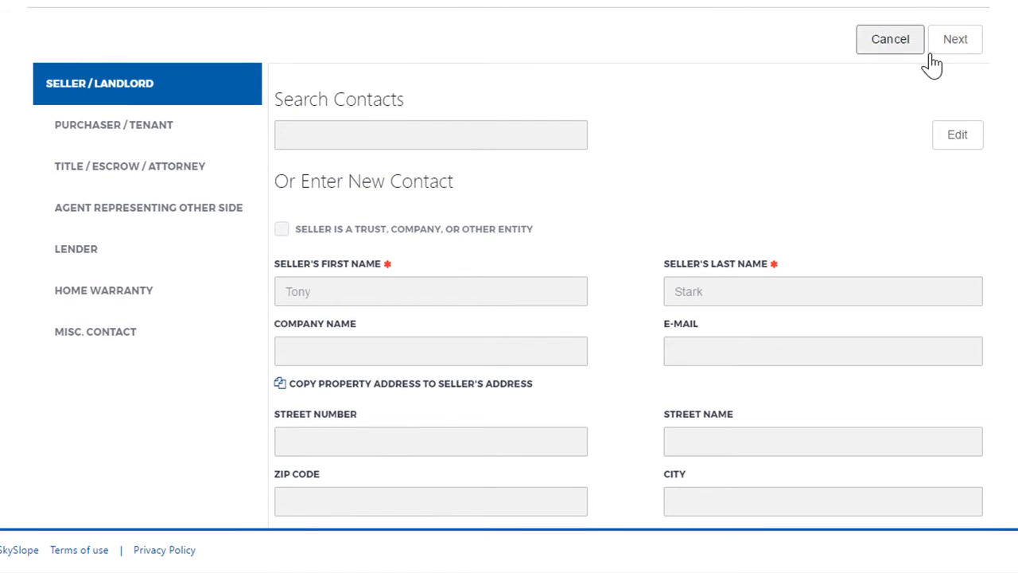
pyautogui.click(949, 56)
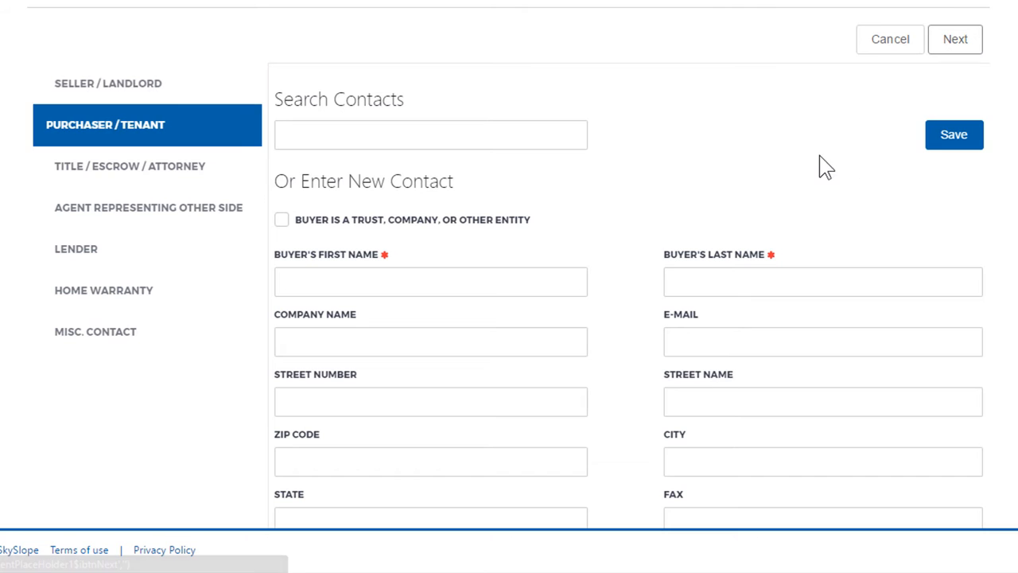
# - Enter the buyer's first and last name as a new purchaser contact
pyautogui.click(497, 280)
pyautogui.write('Da')
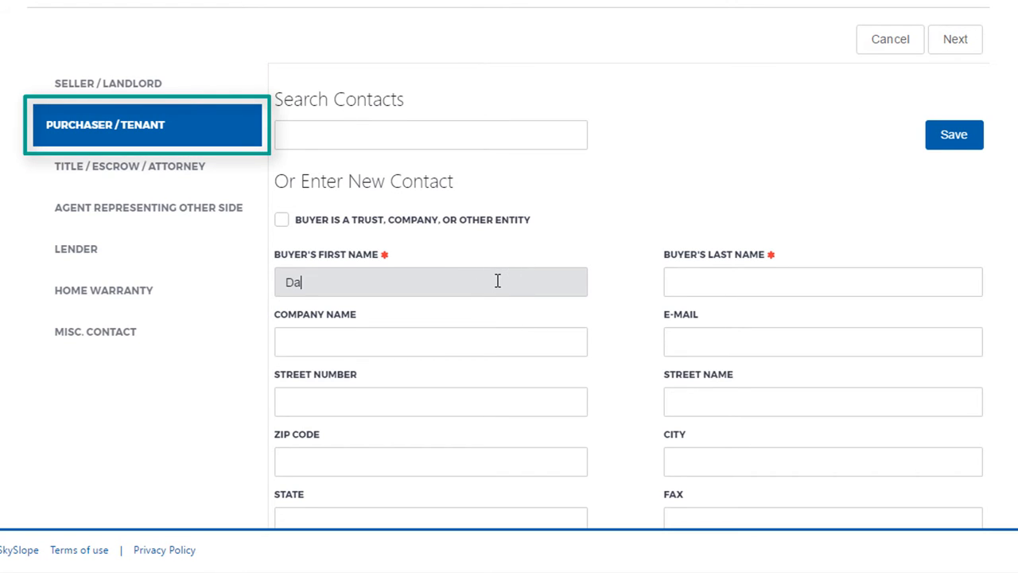
pyautogui.write('n')
pyautogui.press('Tab')
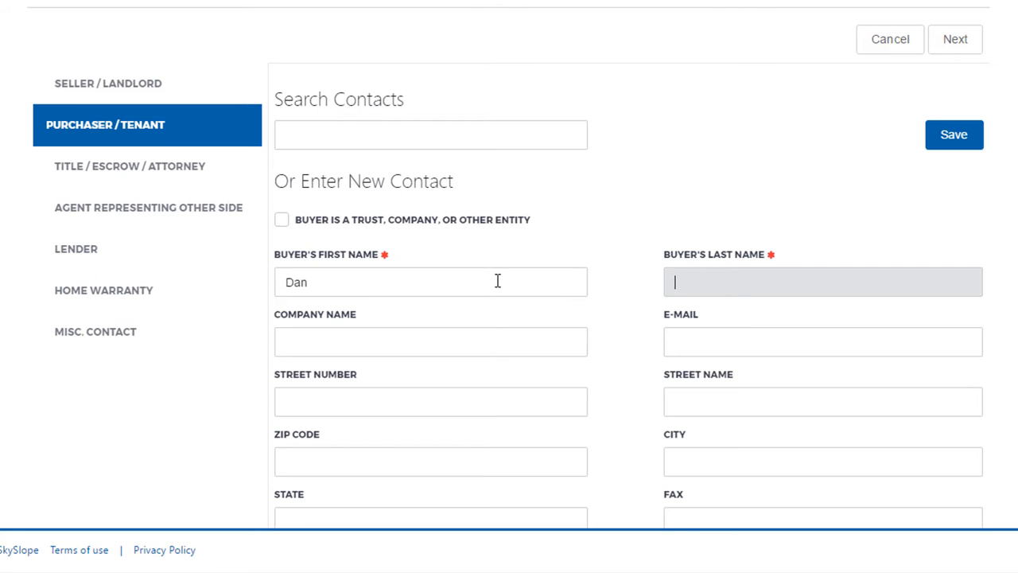
pyautogui.press('Tab')
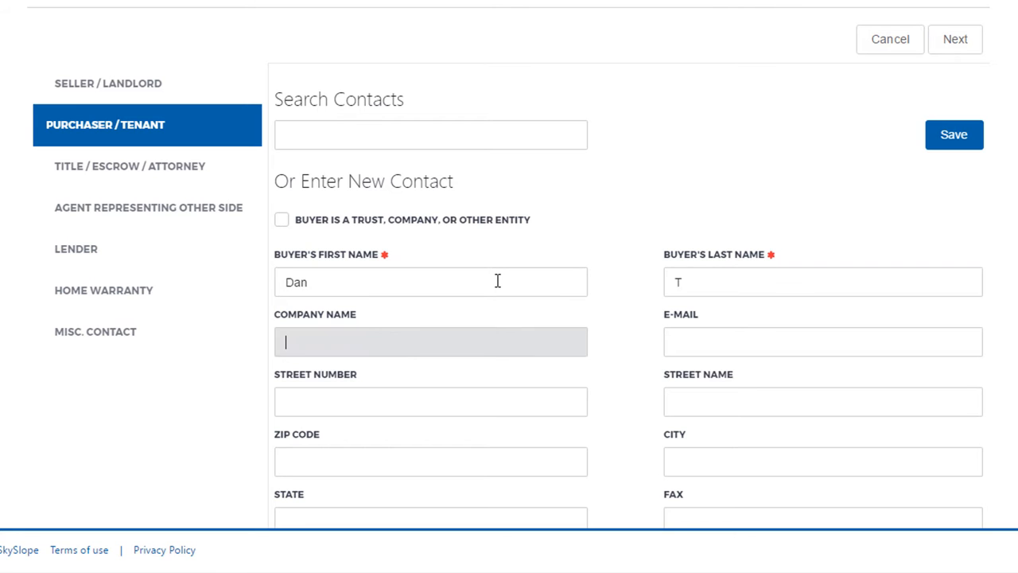
# - Enter the buyer's phone number and save the purchaser contact
pyautogui.scroll(-4, 497, 280)
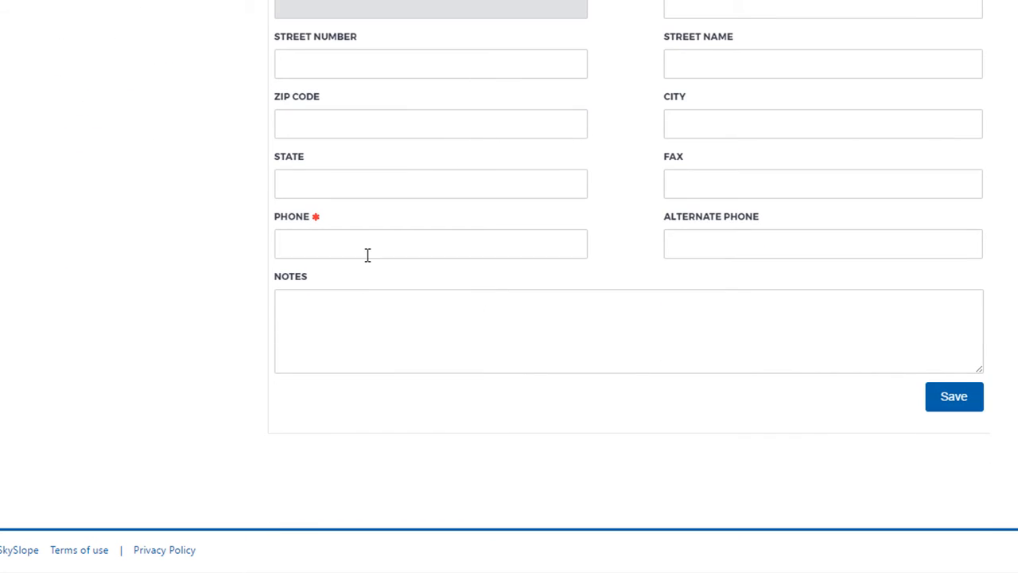
pyautogui.click(330, 256)
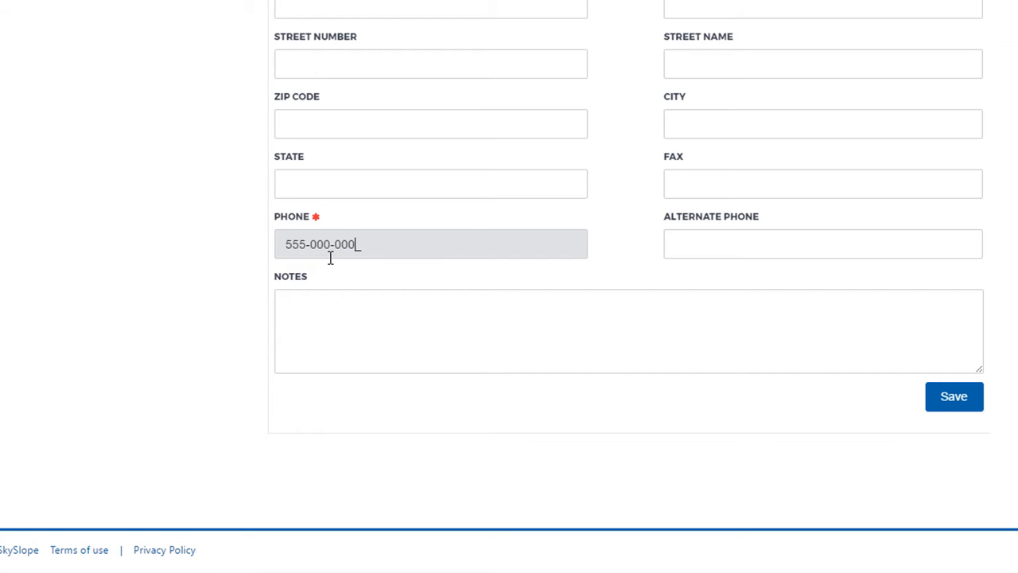
pyautogui.press('Tab')
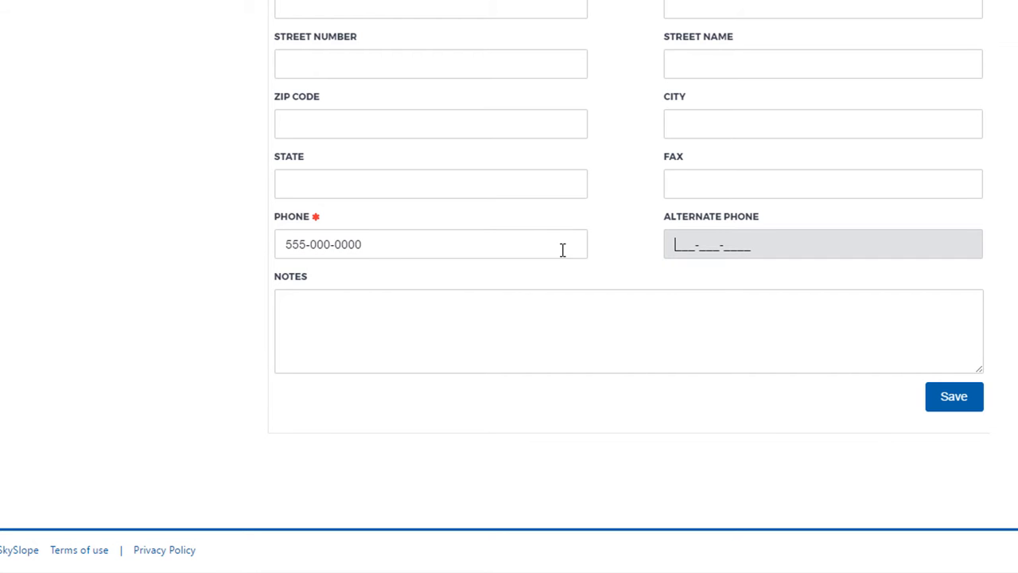
pyautogui.click(957, 403)
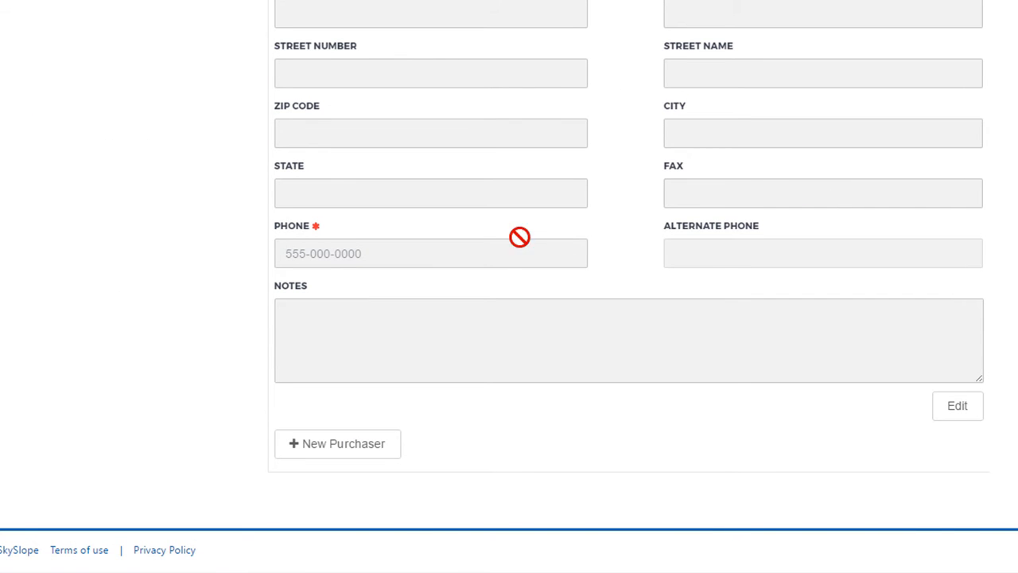
# - In the Title / Escrow / Attorney section, search saved contacts for the closing officer, select the match and save it
pyautogui.scroll(7, 818, 247)
pyautogui.scroll(-2, 789, 294)
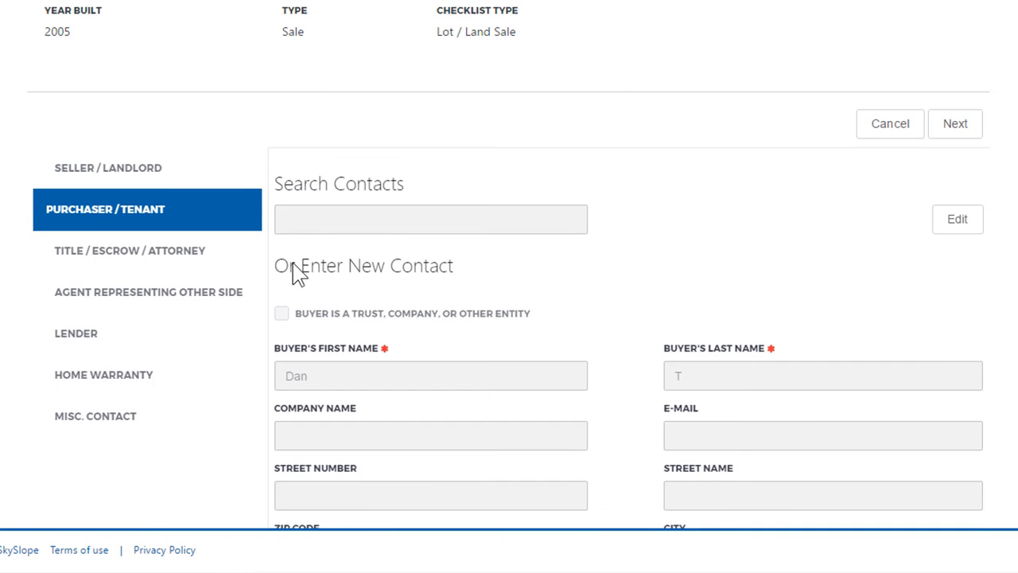
pyautogui.click(172, 269)
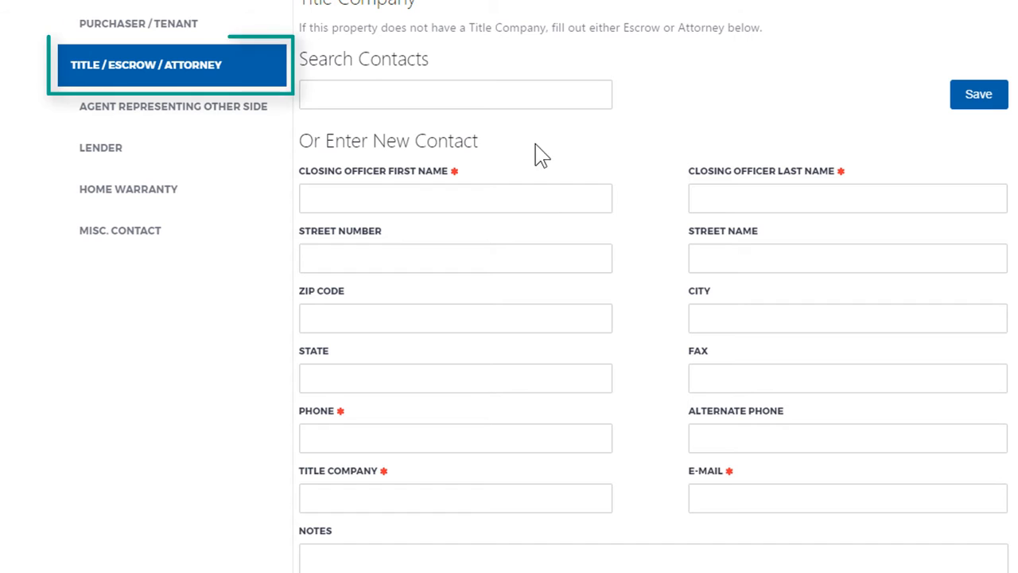
pyautogui.click(528, 91)
pyautogui.write('nat')
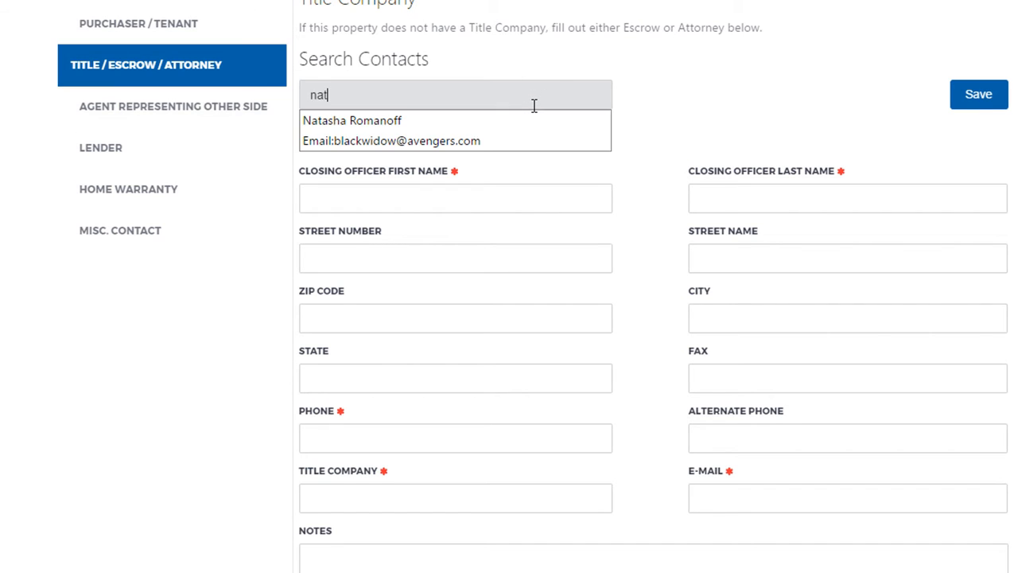
pyautogui.click(481, 134)
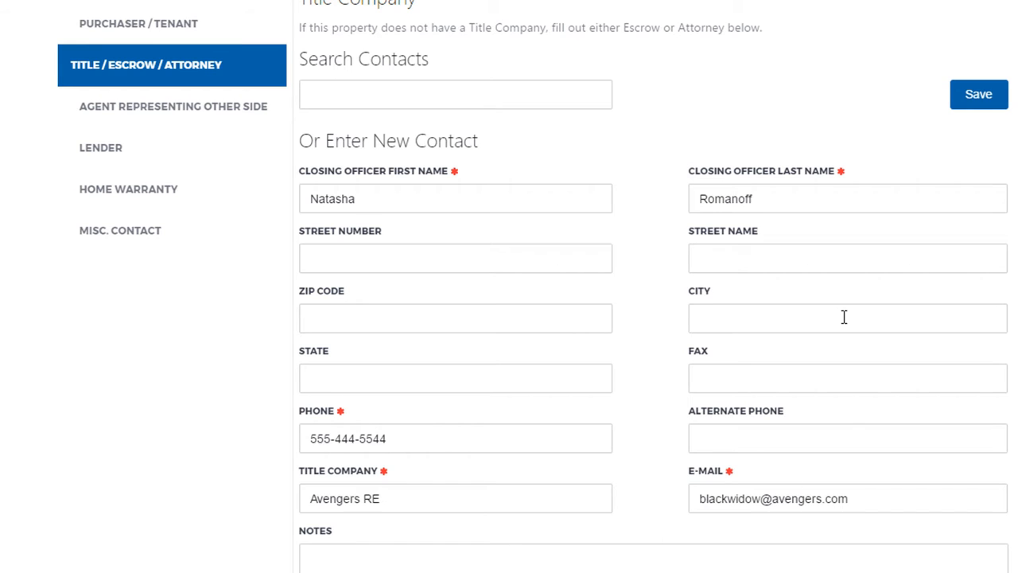
pyautogui.scroll(1, 844, 317)
pyautogui.click(979, 179)
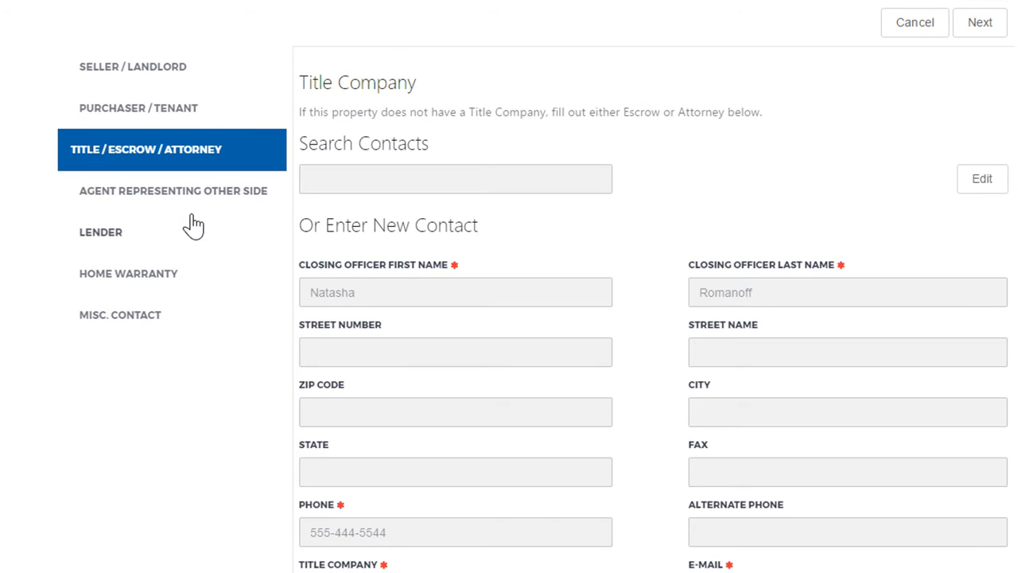
# - In the Agent Representing Other Side section, search saved contacts for the other side's agent and select the match
pyautogui.click(193, 193)
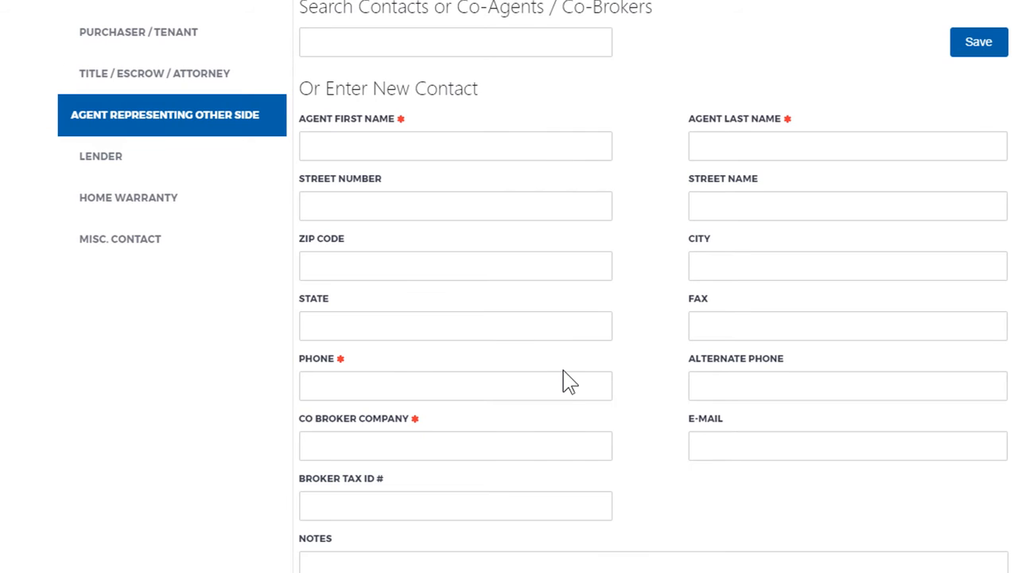
pyautogui.click(556, 38)
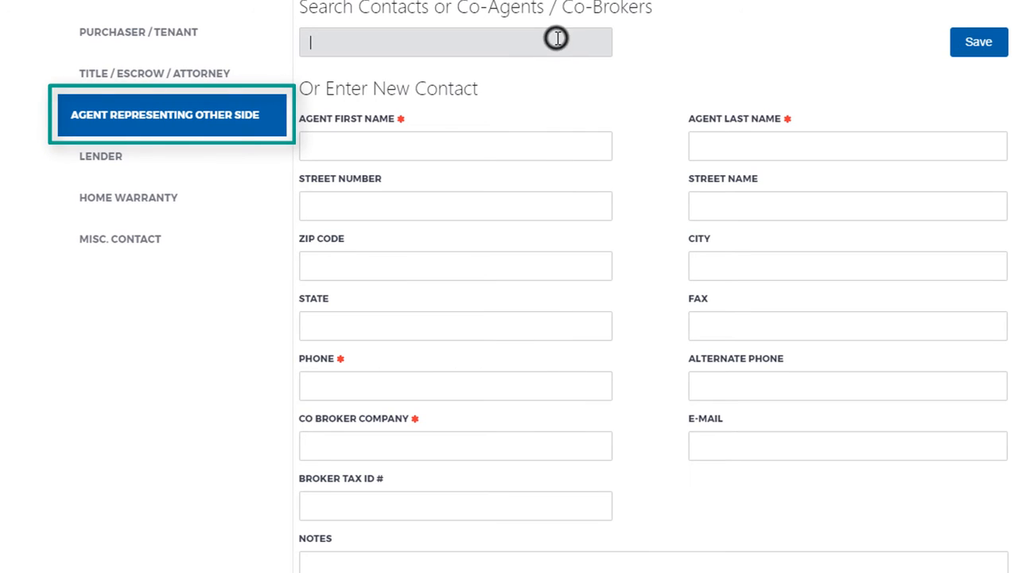
pyautogui.write('ste')
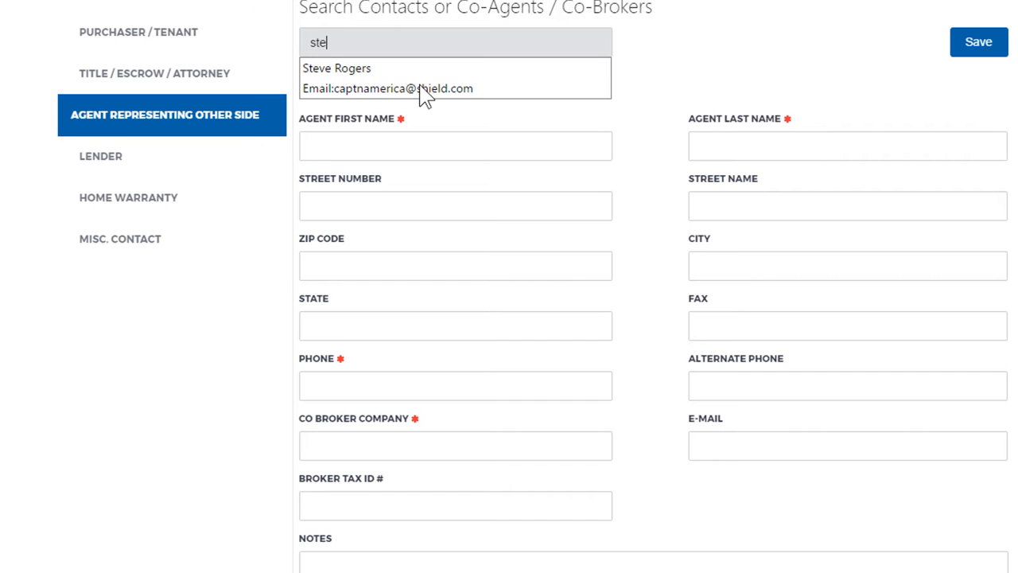
pyautogui.click(419, 87)
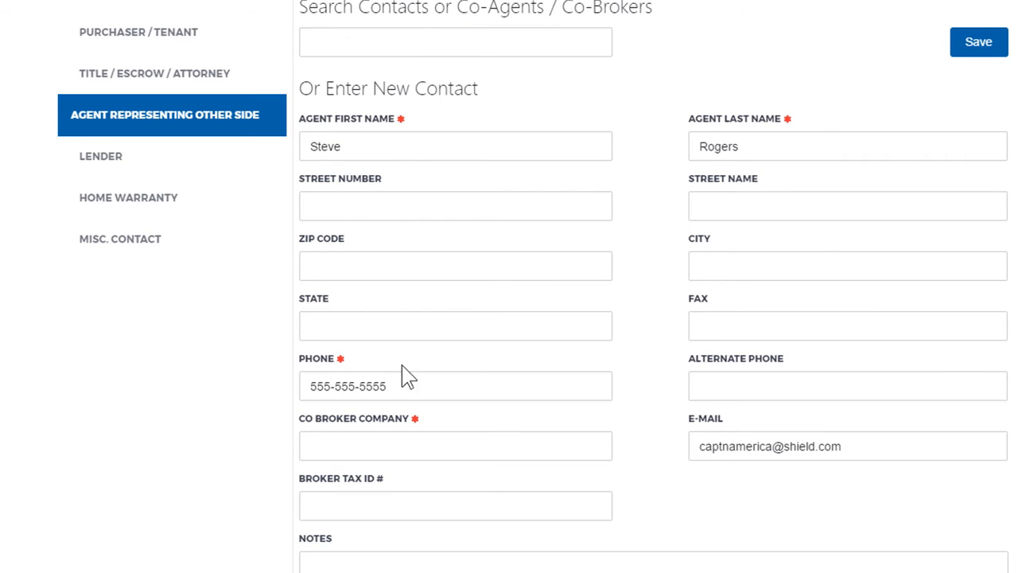
# - Set the co-broker company to SHIELD and save the other side's agent contact
pyautogui.click(436, 456)
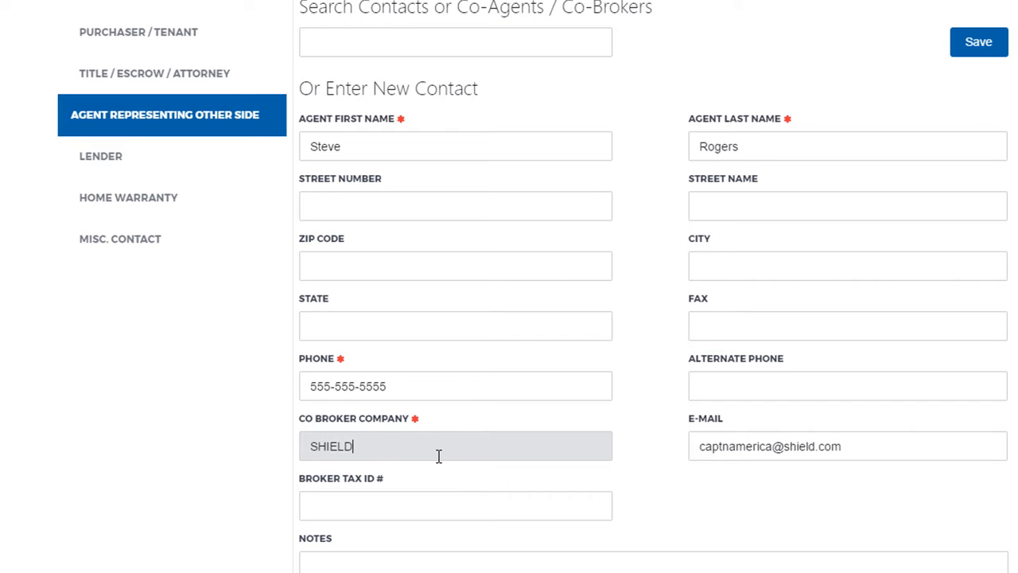
pyautogui.press('Tab')
pyautogui.scroll(2, 858, 223)
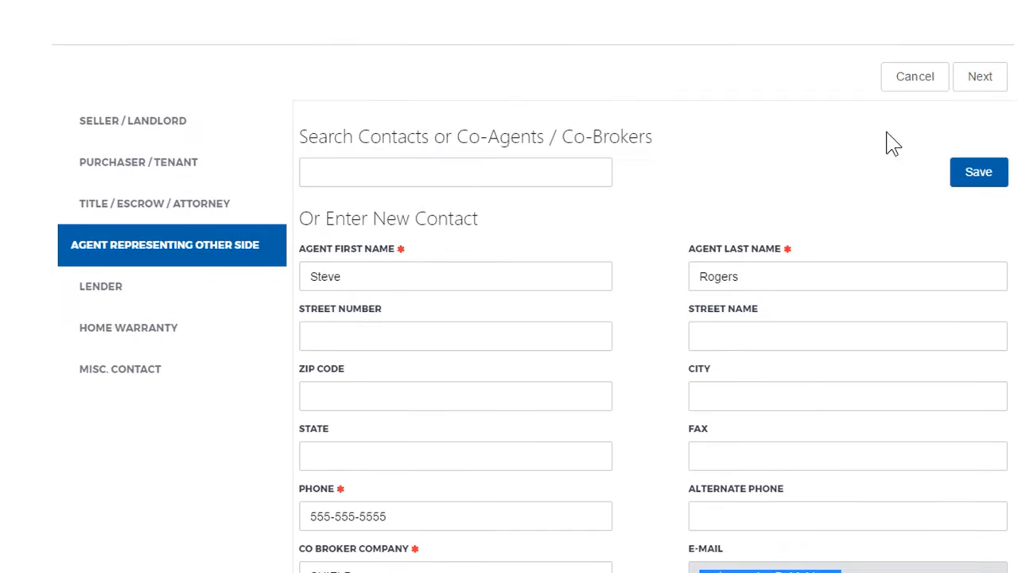
pyautogui.click(978, 231)
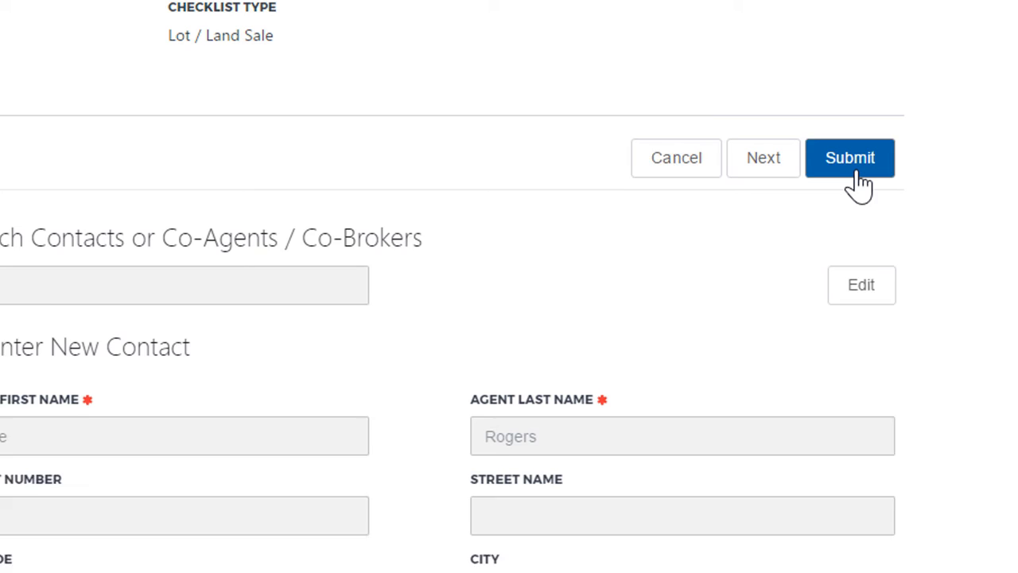
# - Submit the transaction's contacts
pyautogui.click(976, 138)
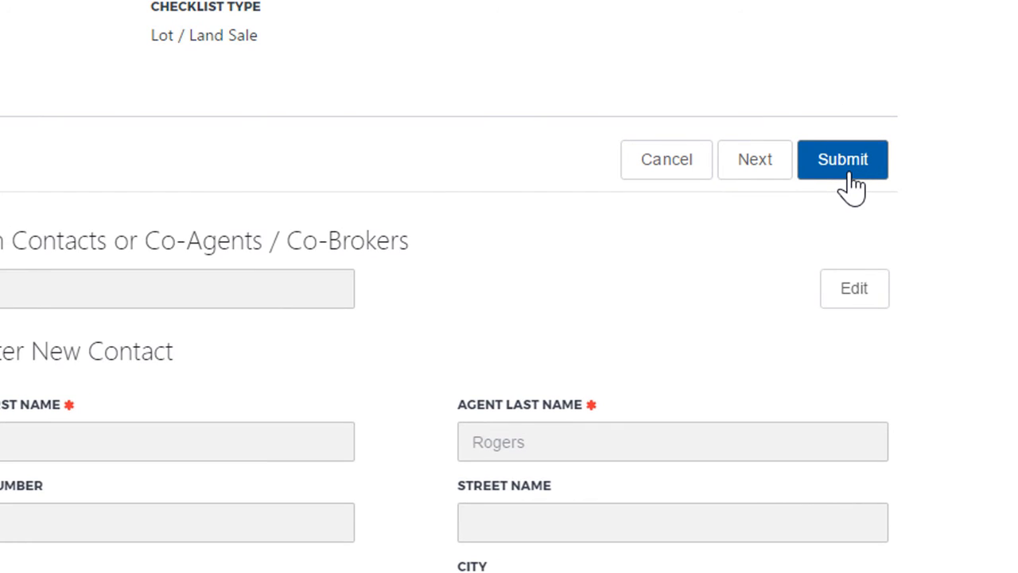
pyautogui.click(855, 184)
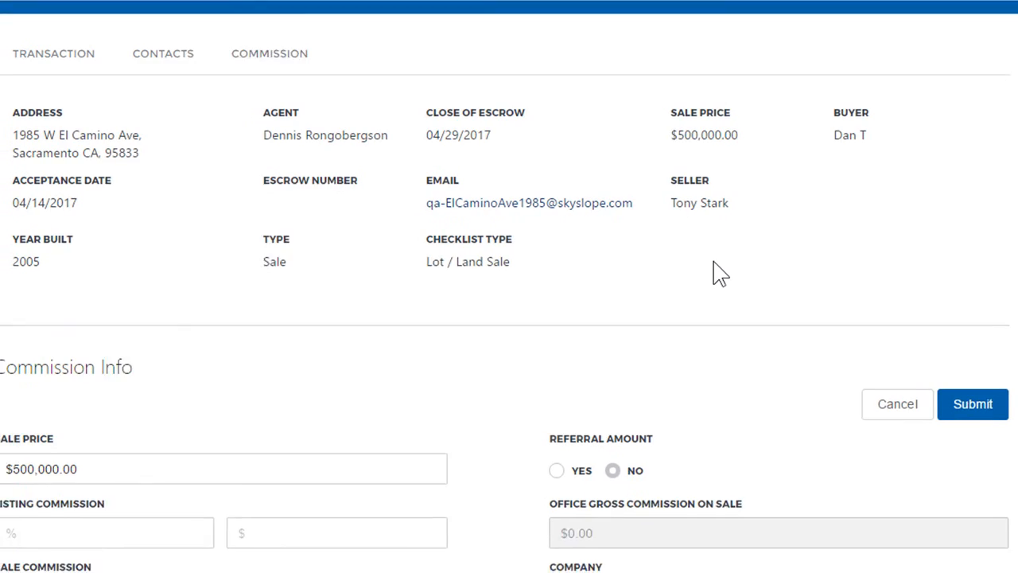
# - Set the sale commission to 3.50 percent in the commission info
pyautogui.scroll(-1, 640, 296)
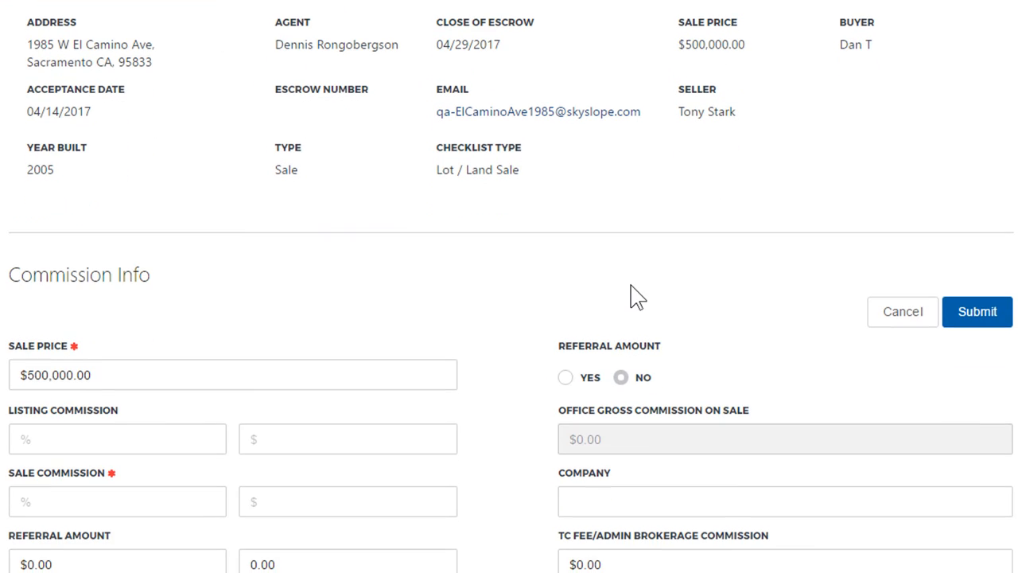
pyautogui.scroll(1, 636, 295)
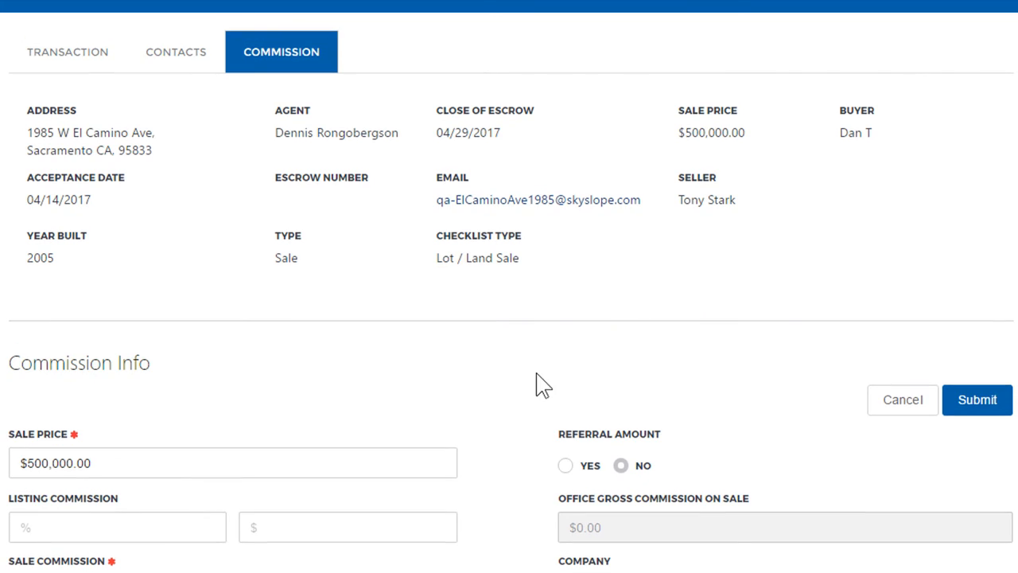
pyautogui.scroll(-2, 549, 397)
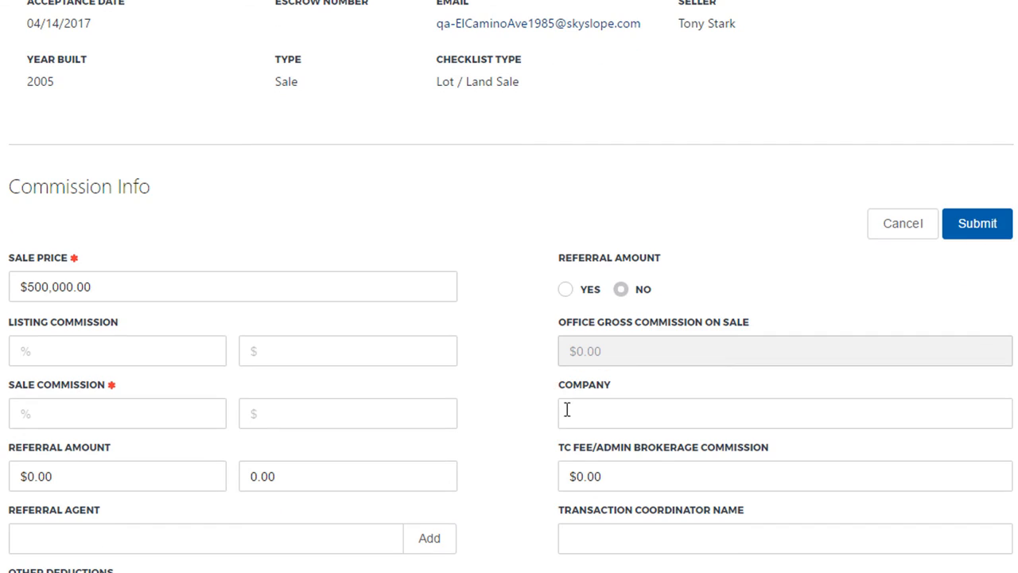
pyautogui.scroll(-2, 538, 352)
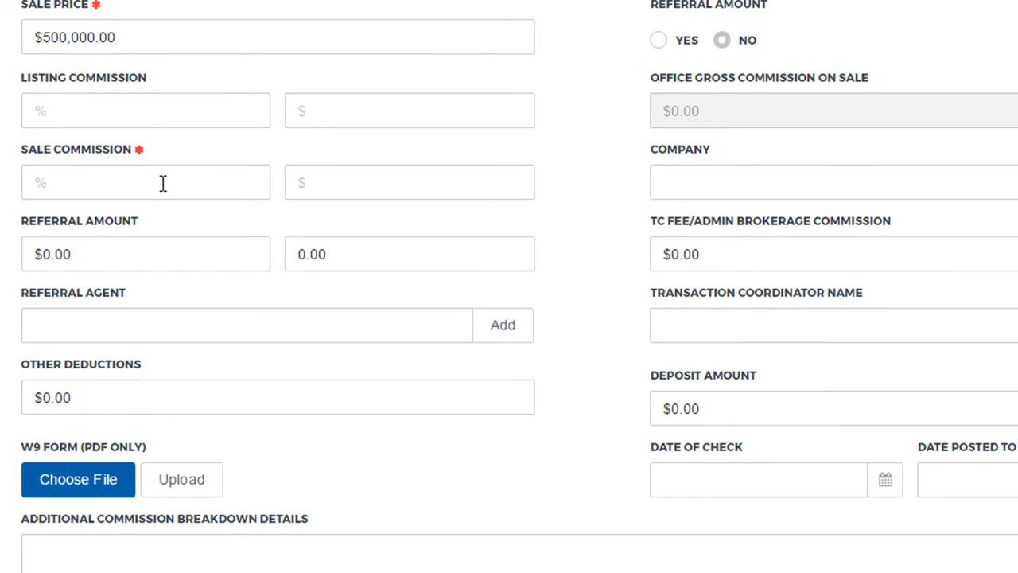
pyautogui.click(163, 183)
pyautogui.write('3.5')
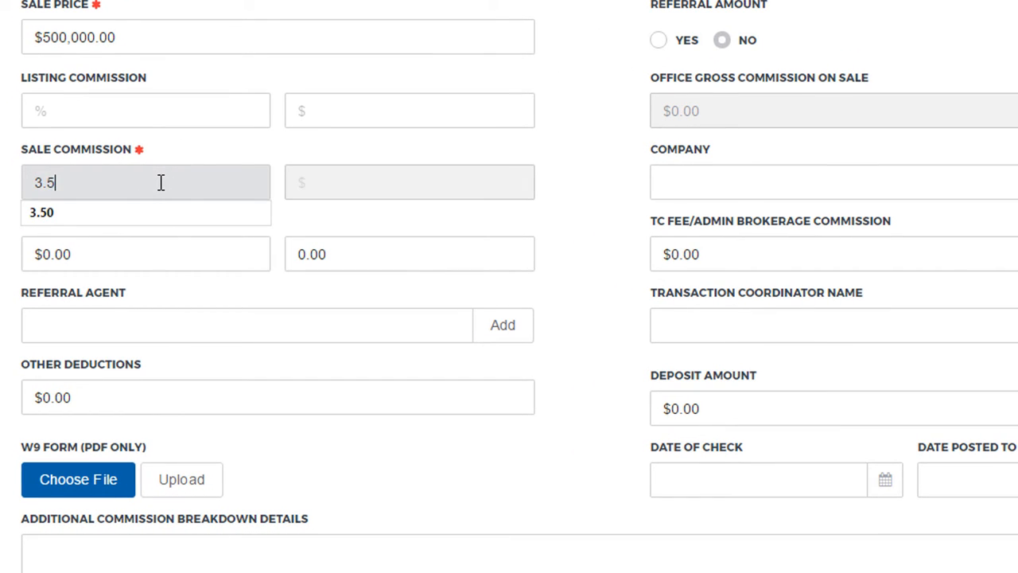
pyautogui.press('Tab')
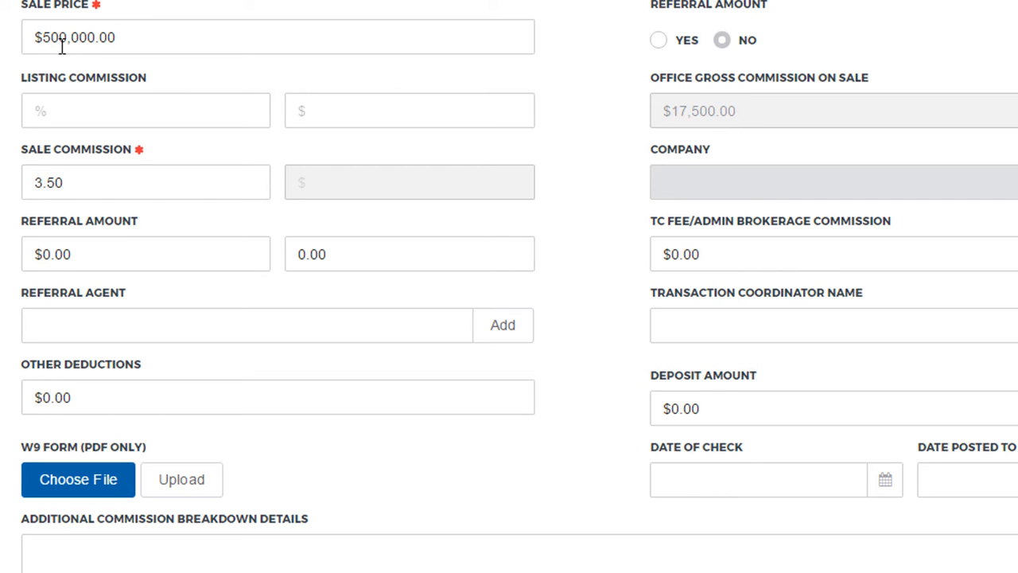
# - Review the required documentation listed in the transaction checklist and open the Documents tab
pyautogui.scroll(-5, 522, 330)
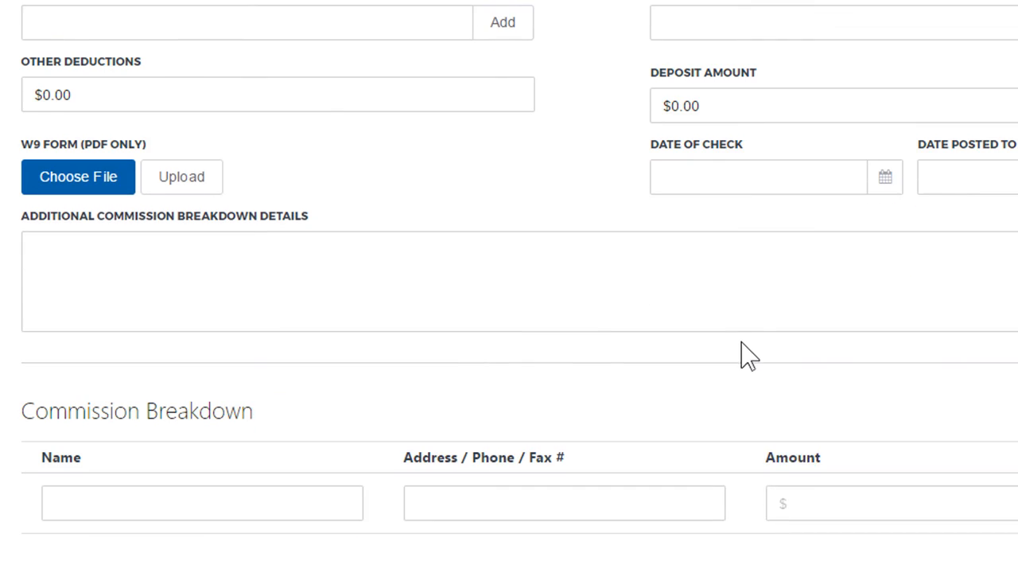
pyautogui.scroll(3, 744, 346)
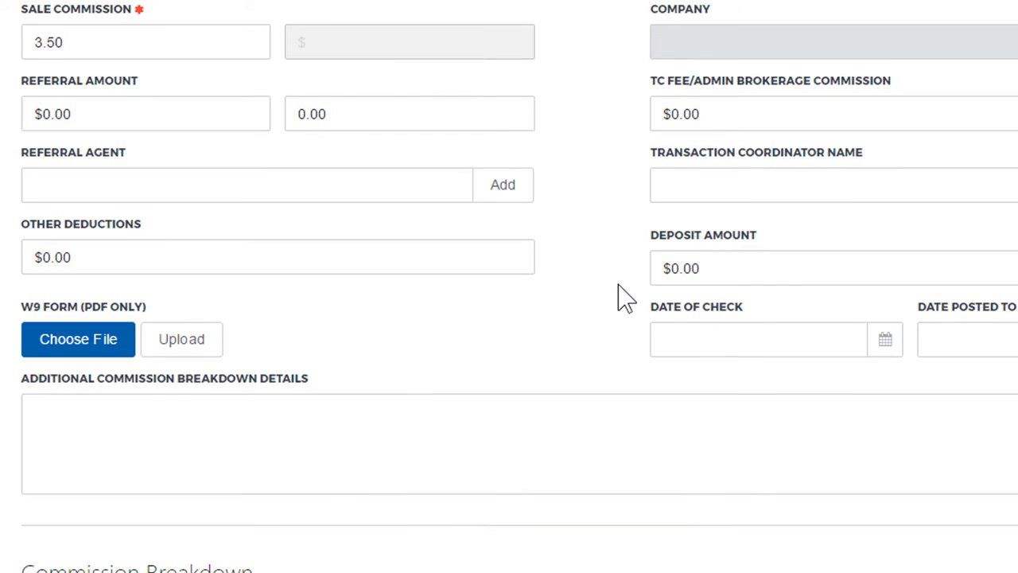
pyautogui.scroll(6, 624, 298)
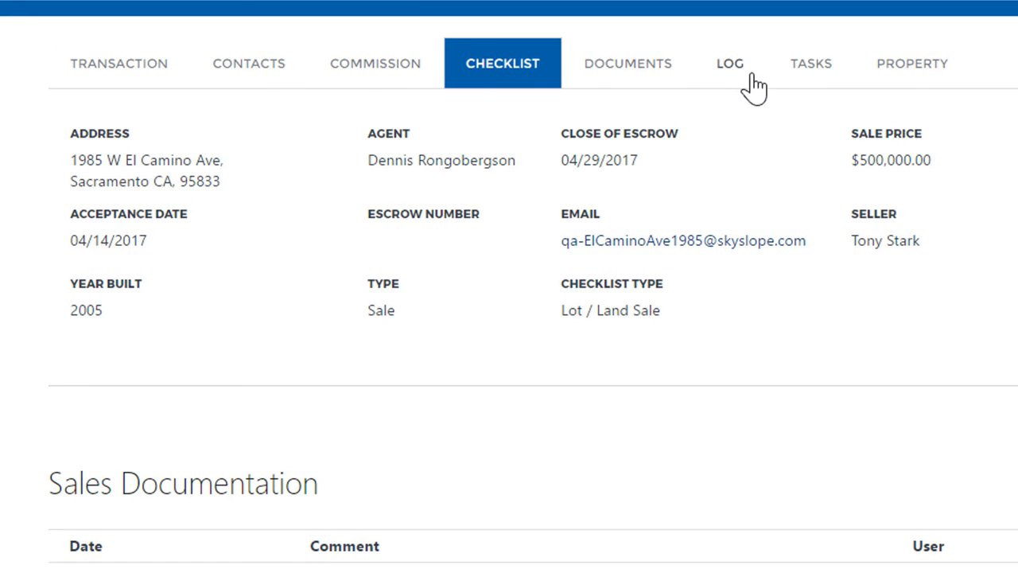
pyautogui.scroll(-10, 920, 368)
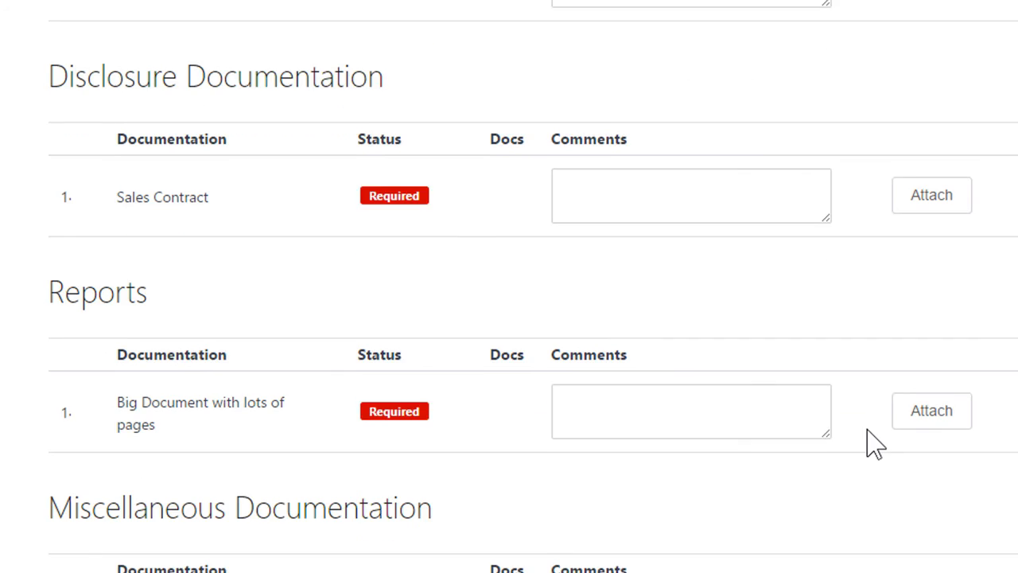
pyautogui.scroll(5, 802, 477)
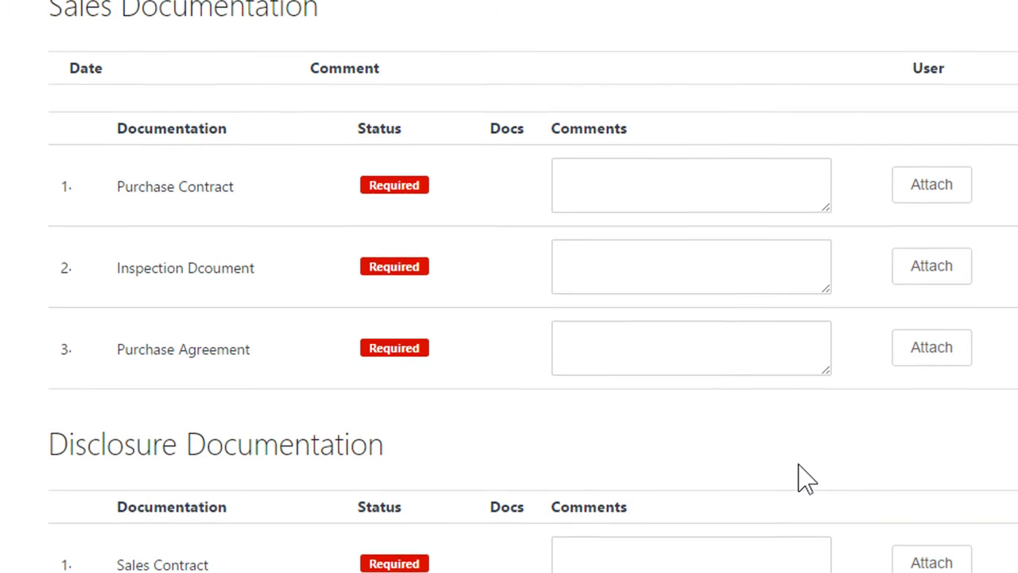
pyautogui.scroll(5, 801, 477)
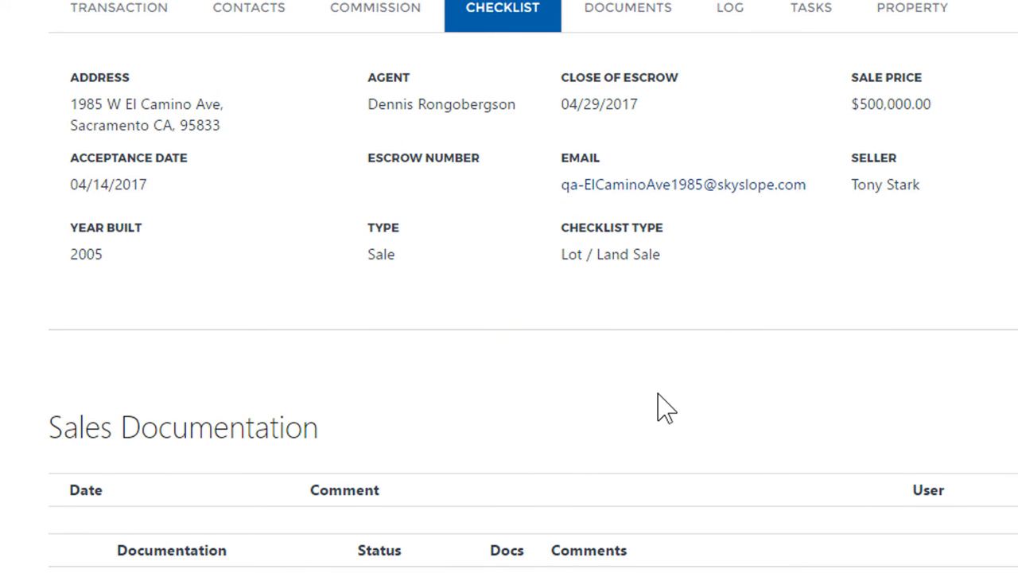
pyautogui.click(610, 18)
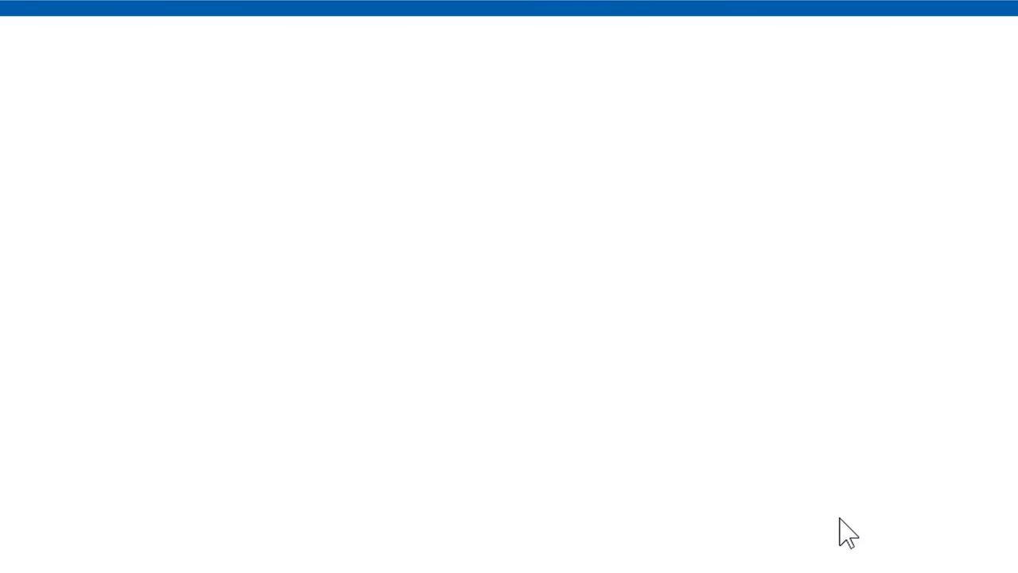